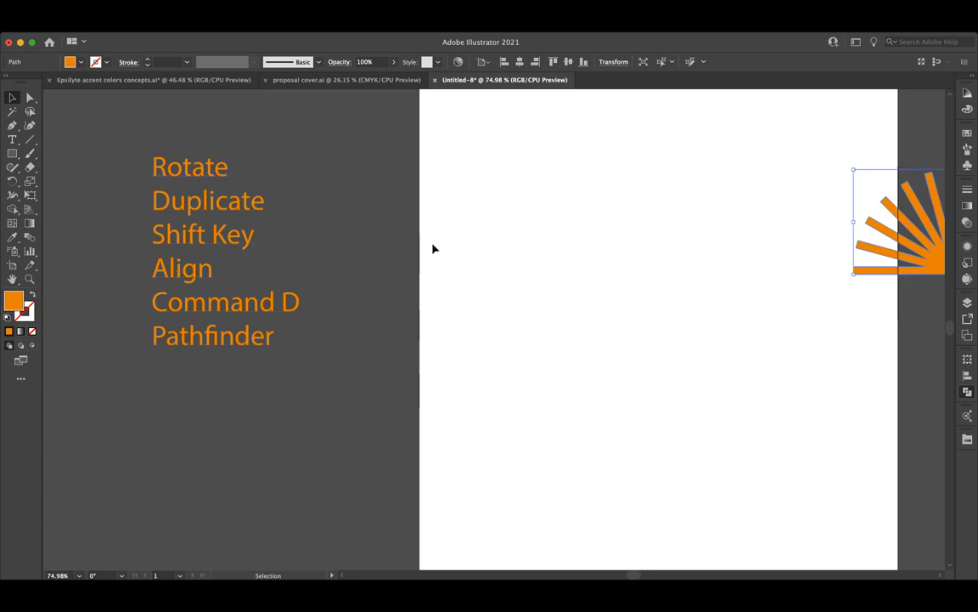
Step: Draw an orange circle about 0.57 in across on the artboard and place a duplicate level with it, a short distance to the right
{"action": "left_click", "coordinate": [489, 248]}
{"action": "scroll", "coordinate": [490, 248], "scroll_direction": "right", "scroll_amount": 4}
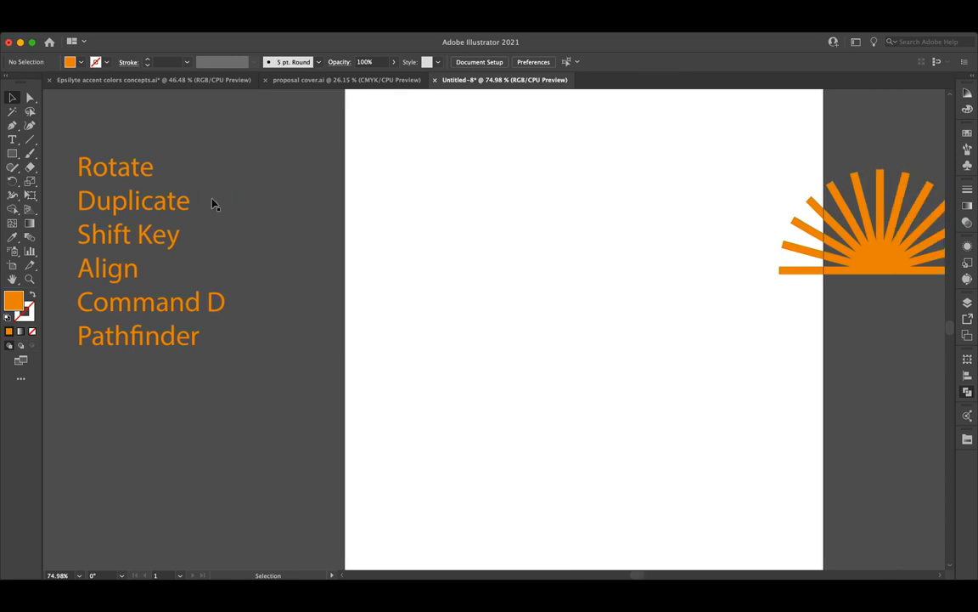
{"action": "left_click", "coordinate": [11, 153]}
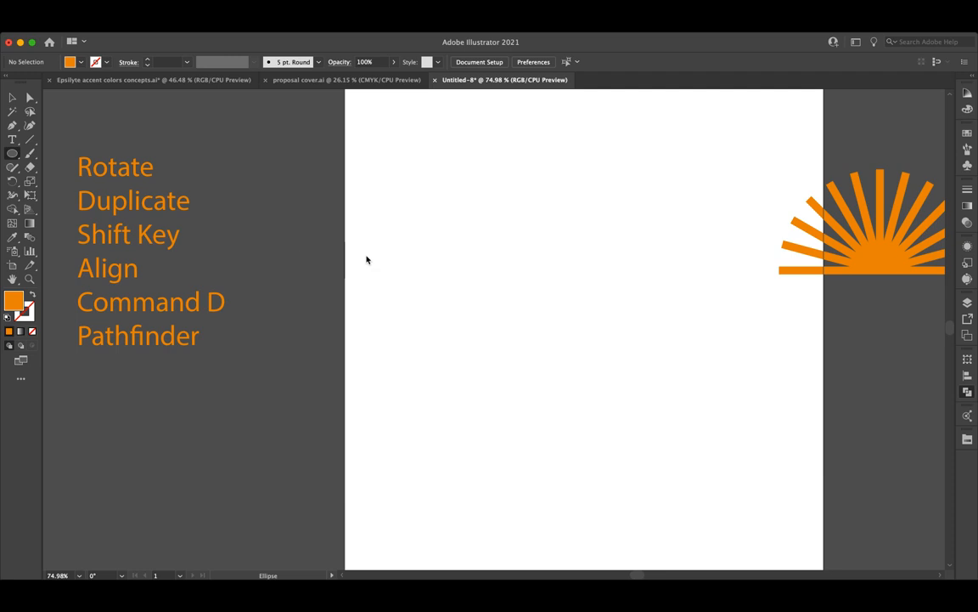
{"action": "key", "text": "l"}
{"action": "left_click_drag", "start_coordinate": [372, 253], "coordinate": [632, 269]}
{"action": "left_click", "coordinate": [12, 96]}
{"action": "left_click", "coordinate": [482, 238]}
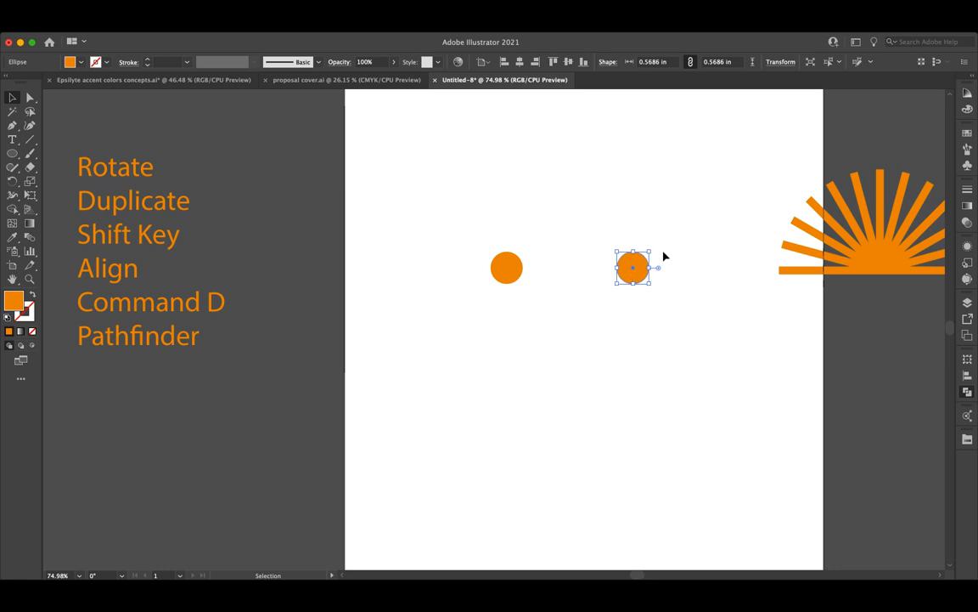
Step: Delete the orange sunburst shape at the artboard's right edge
{"action": "left_click", "coordinate": [553, 333]}
{"action": "left_click", "coordinate": [886, 263]}
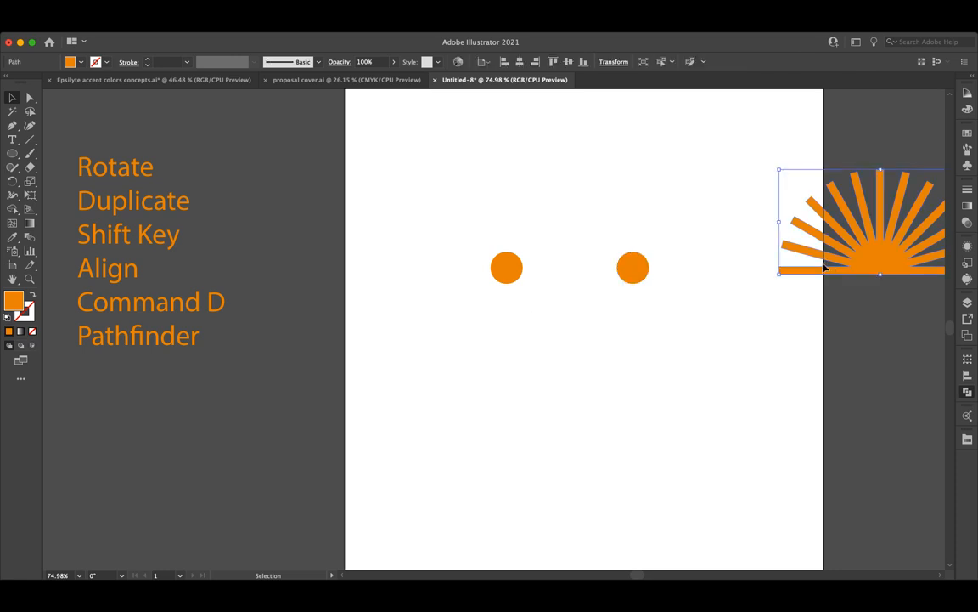
{"action": "key", "text": "Delete"}
Step: Try to rotate the two circles about their shared centre without copying, and undo the rotation
{"action": "left_click_drag", "start_coordinate": [433, 213], "coordinate": [828, 303]}
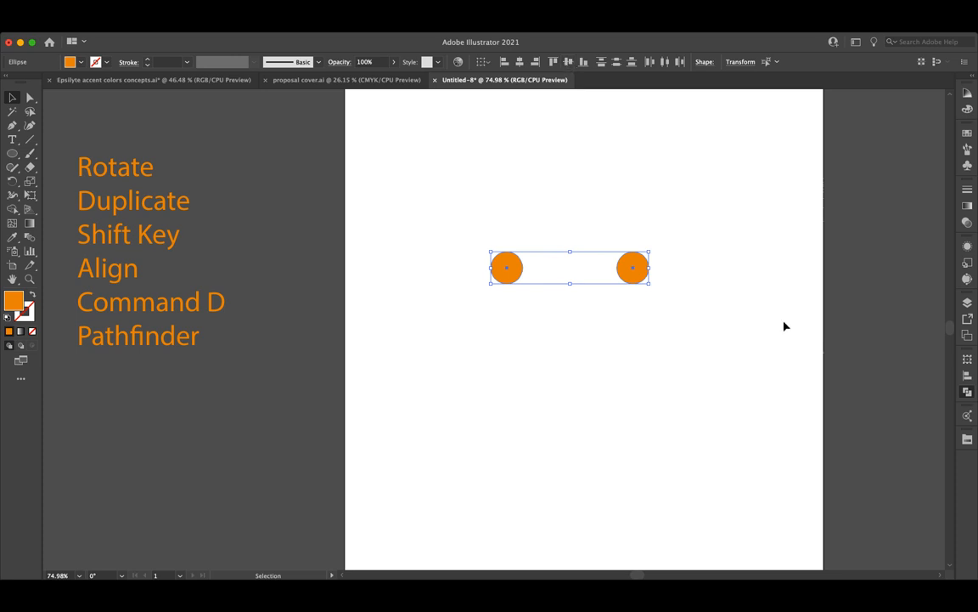
{"action": "double_click", "coordinate": [11, 185]}
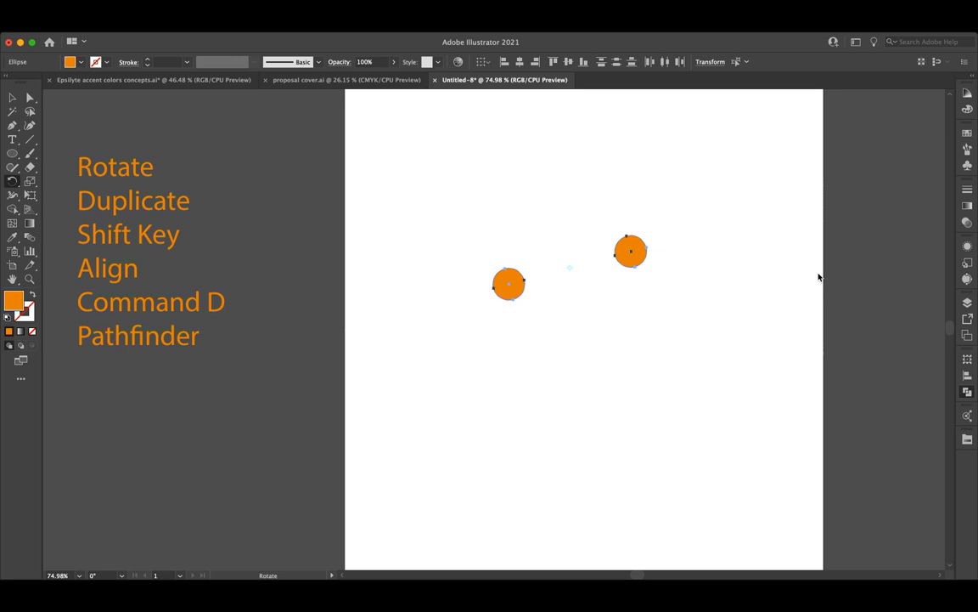
{"action": "left_click", "coordinate": [765, 312]}
{"action": "left_click", "coordinate": [763, 310]}
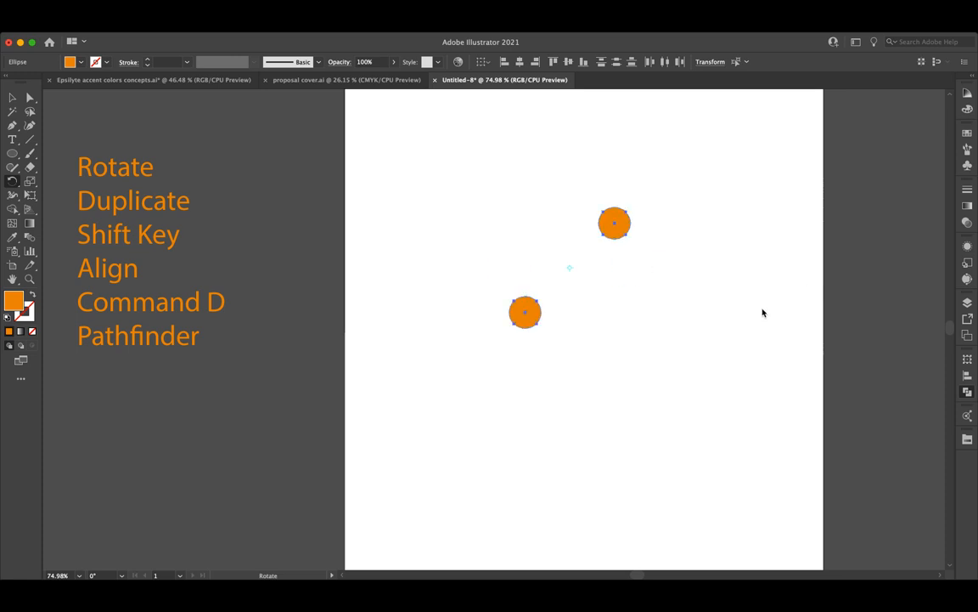
{"action": "key", "text": "super+z"}
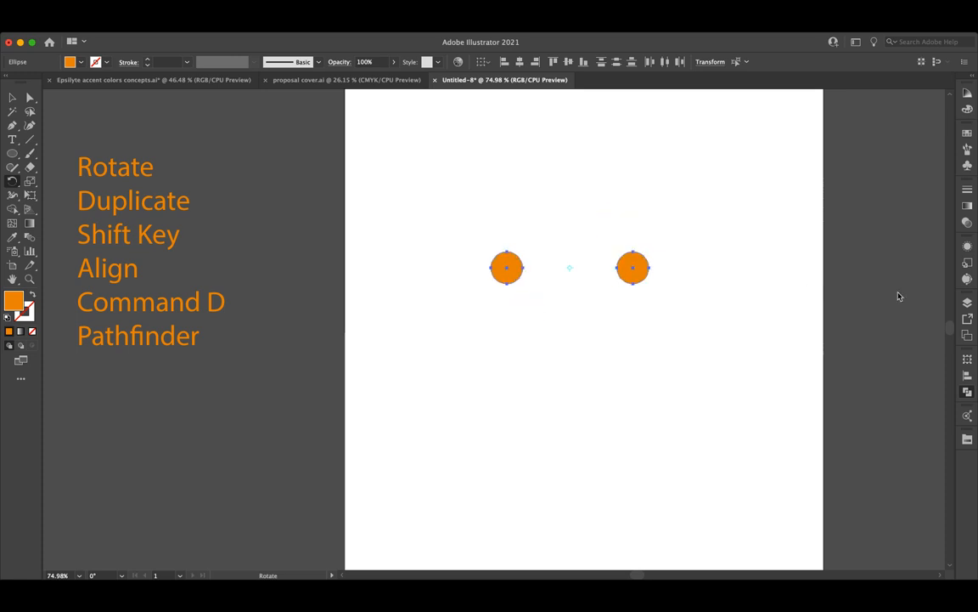
Step: Rotate a copy of the circle pair by 45° and repeat the transformation to form an evenly spaced ring of eight circles
{"action": "left_click", "coordinate": [800, 337]}
{"action": "key", "text": "super+d"}
{"action": "key", "text": "super+d"}
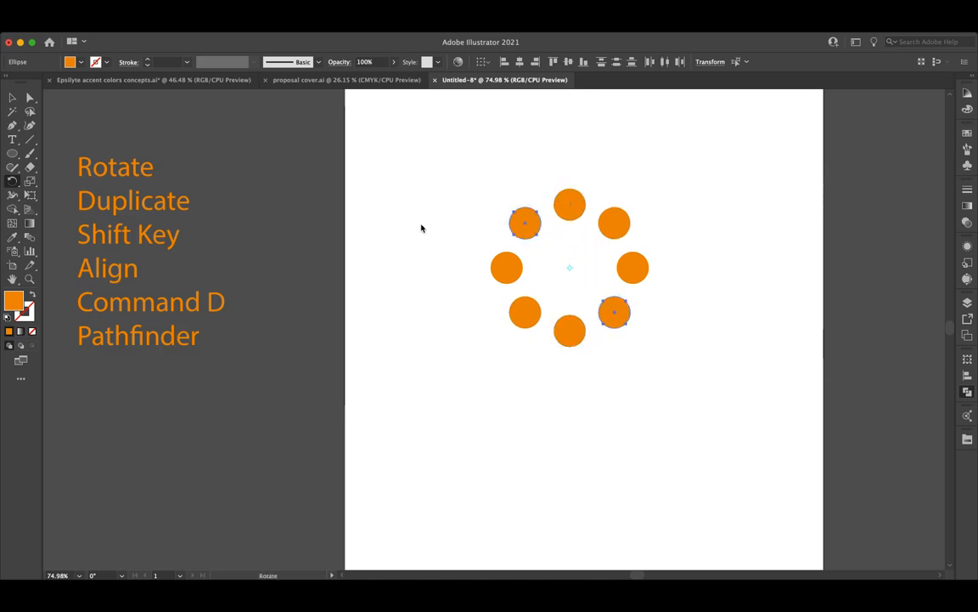
Step: Select all eight circles of the ring and delete them
{"action": "key", "text": "v"}
{"action": "left_click", "coordinate": [494, 292]}
{"action": "left_click_drag", "start_coordinate": [450, 192], "coordinate": [723, 407]}
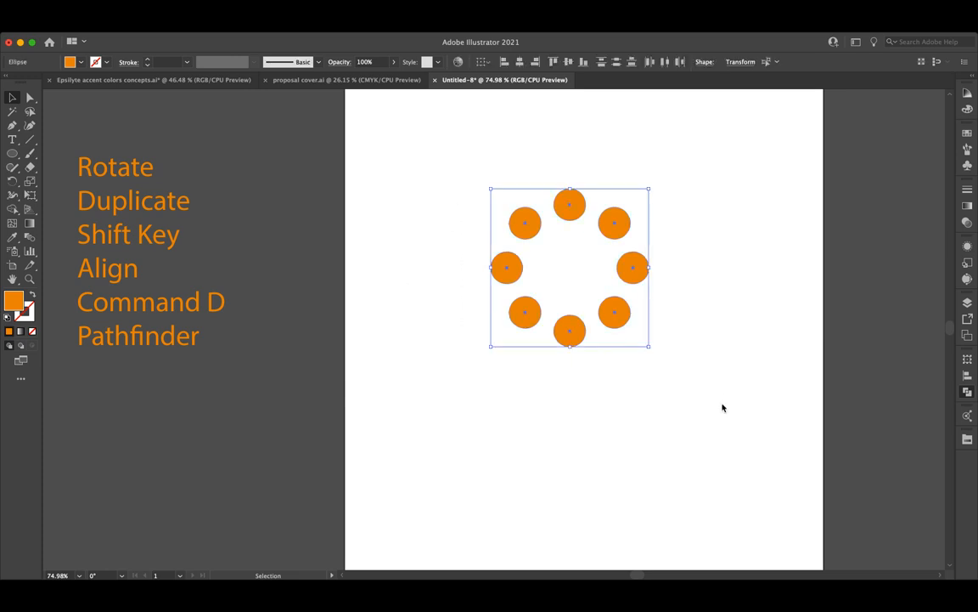
{"action": "key", "text": "Delete"}
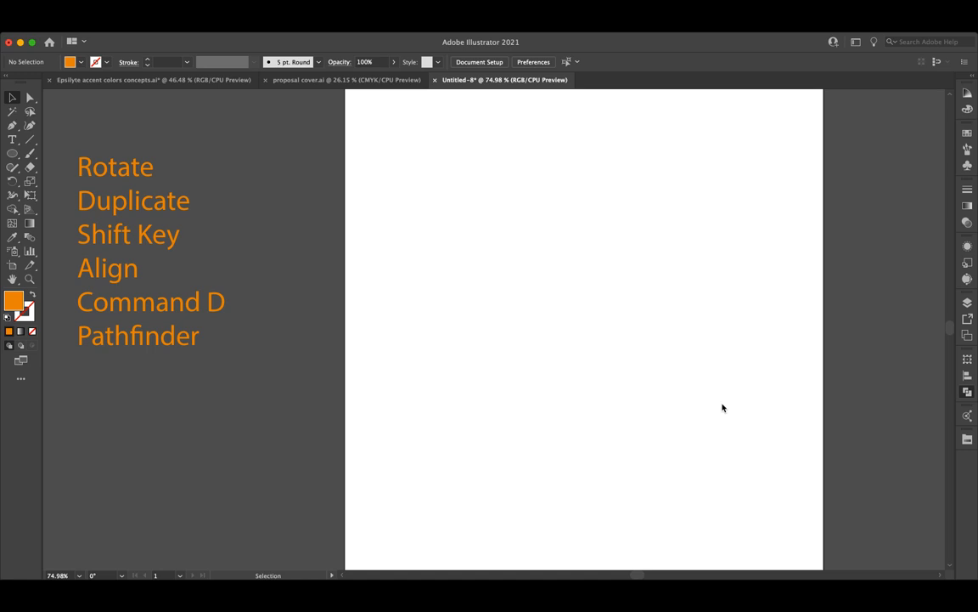
Step: Draw a side-by-side pair of identical orange circles about 0.57 in across and align their vertical centres
{"action": "left_click", "coordinate": [12, 153]}
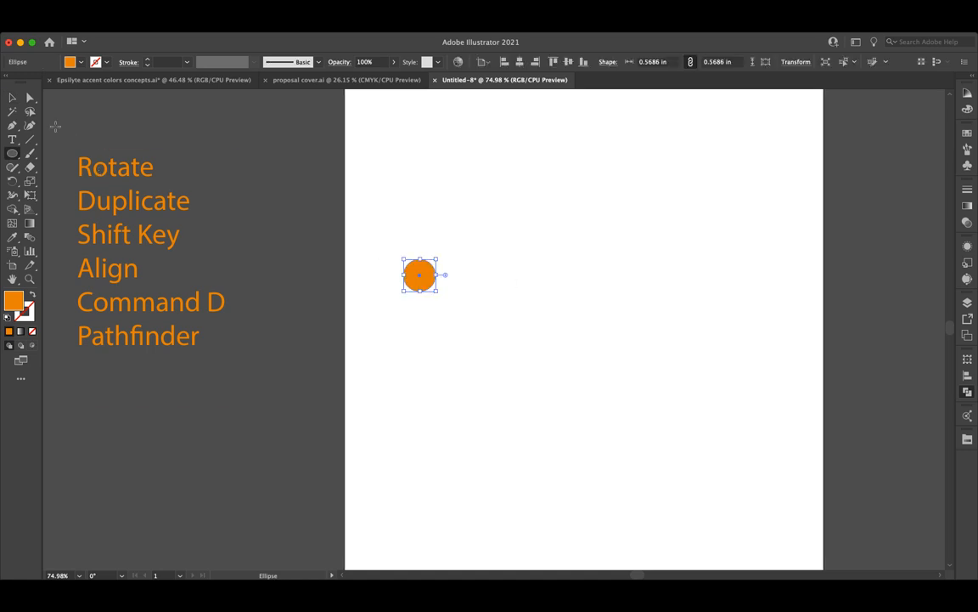
{"action": "left_click", "coordinate": [12, 97]}
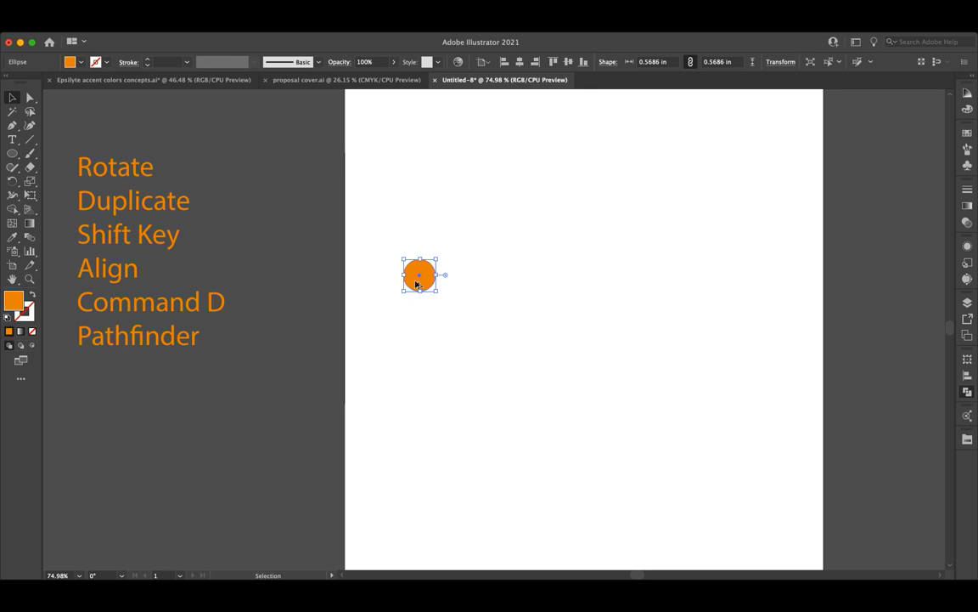
{"action": "left_click_drag", "start_coordinate": [418, 286], "coordinate": [525, 277]}
{"action": "left_click", "coordinate": [420, 274], "text": "shift"}
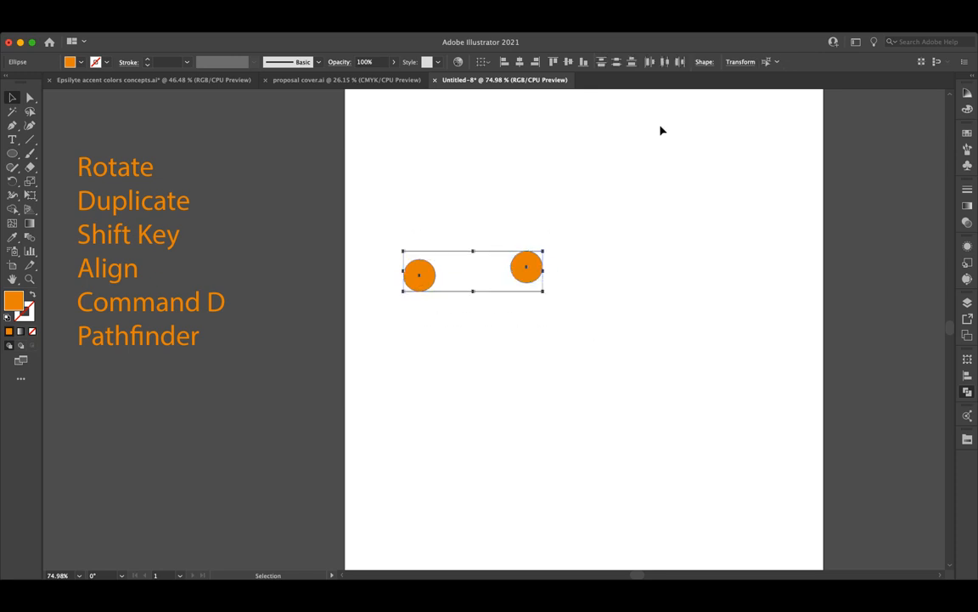
{"action": "left_click", "coordinate": [569, 65]}
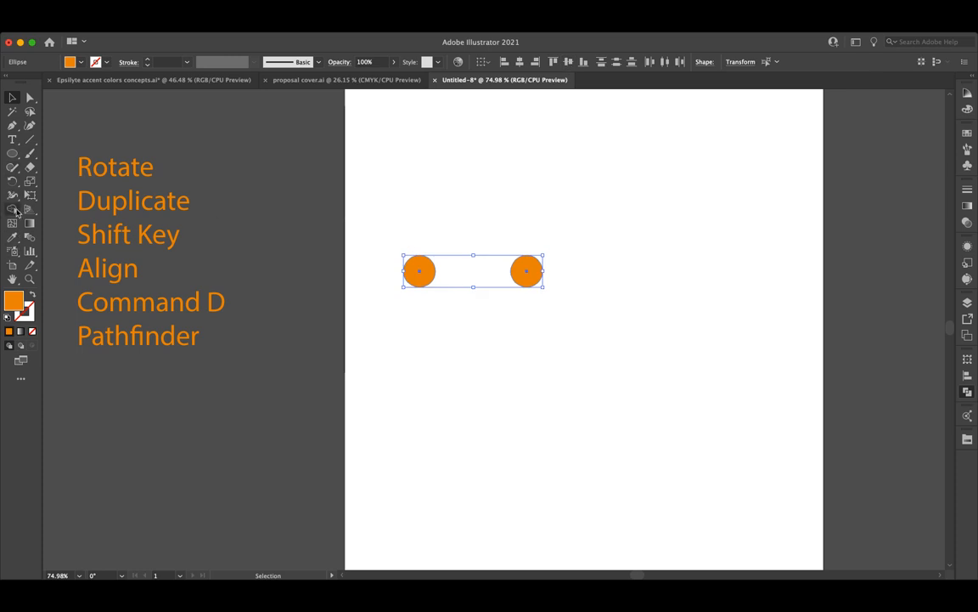
Step: Rotate a copy of the circle pair by about 15° and repeat the transformation until the overlapping circles close into a full ring
{"action": "left_click", "coordinate": [12, 181]}
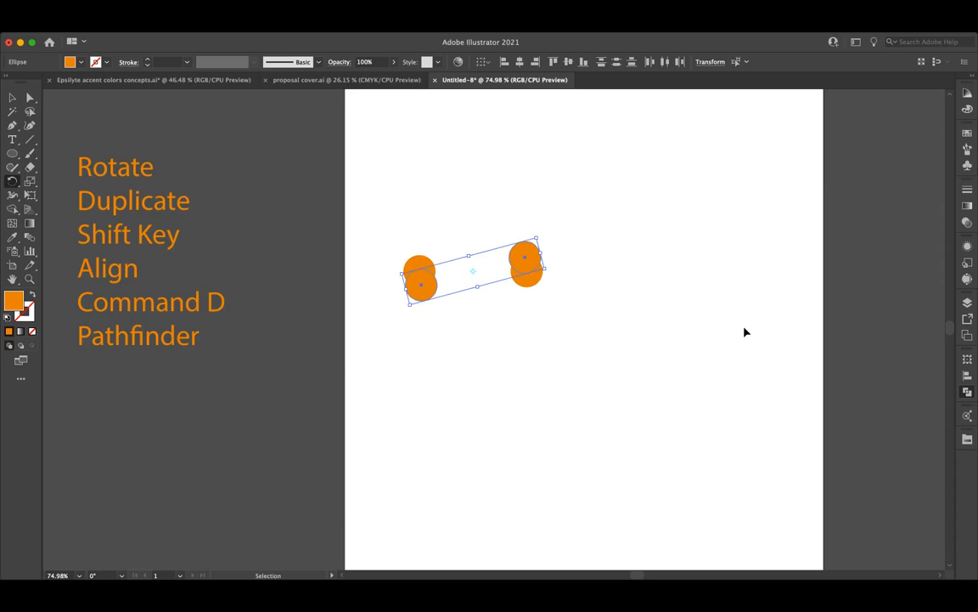
{"action": "key", "text": "super+d"}
{"action": "key", "text": "super+d"}
{"action": "key", "text": "super+d"}
{"action": "key", "text": "super+d"}
{"action": "key", "text": "super+d"}
{"action": "key", "text": "super+d"}
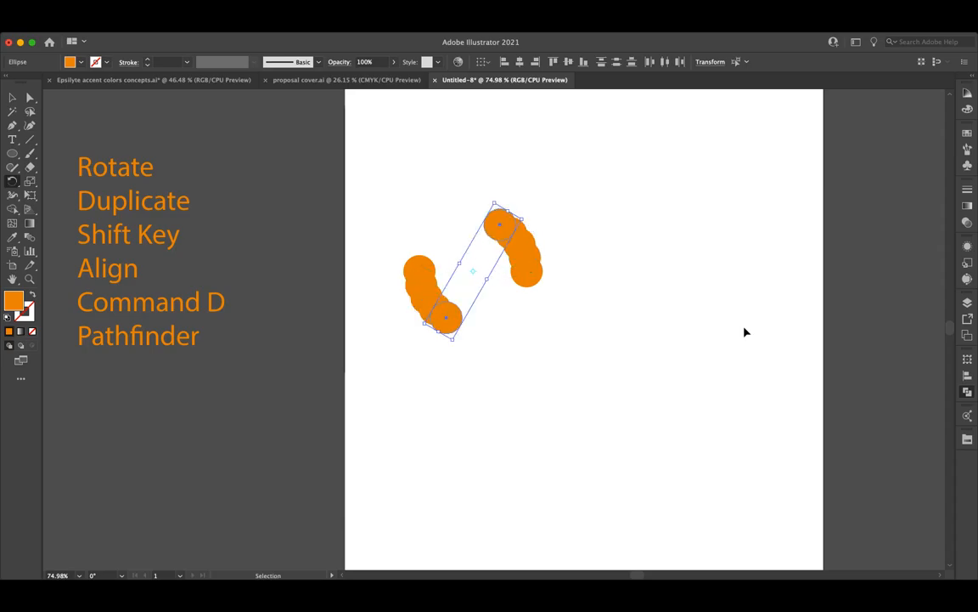
{"action": "key", "text": "super+d"}
{"action": "key", "text": "super+d"}
{"action": "key", "text": "super+d"}
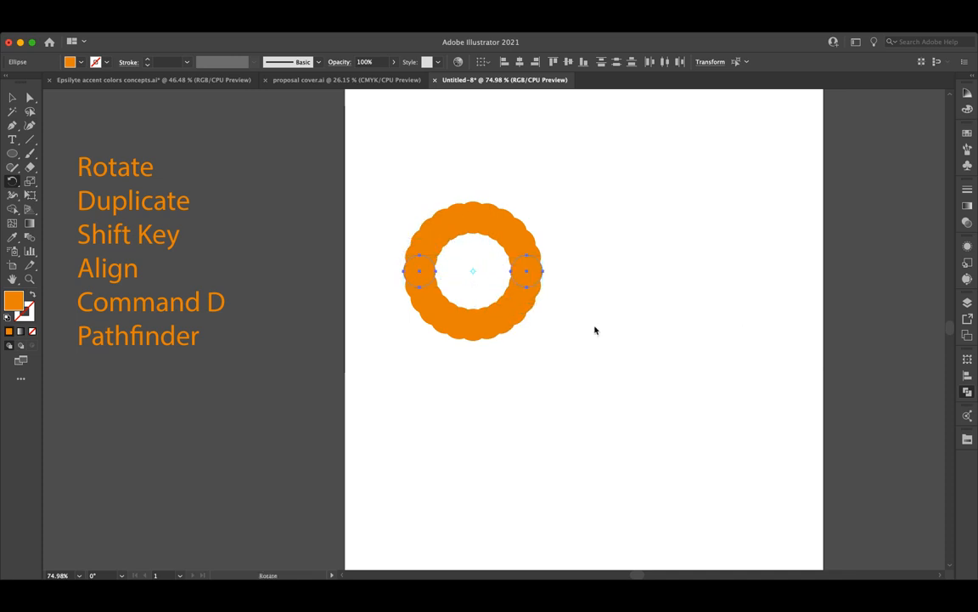
{"action": "key", "text": "super+d"}
Step: Select every circle in the overlapping ring and apply the Pathfinder Exclude operation to cut out the overlaps
{"action": "left_click", "coordinate": [12, 97]}
{"action": "left_click", "coordinate": [401, 198]}
{"action": "mouse_move", "coordinate": [384, 197]}
{"action": "left_mouse_down"}
{"action": "mouse_move", "coordinate": [699, 425]}
{"action": "mouse_move", "coordinate": [608, 341]}
{"action": "mouse_move", "coordinate": [377, 176]}
{"action": "left_mouse_up"}
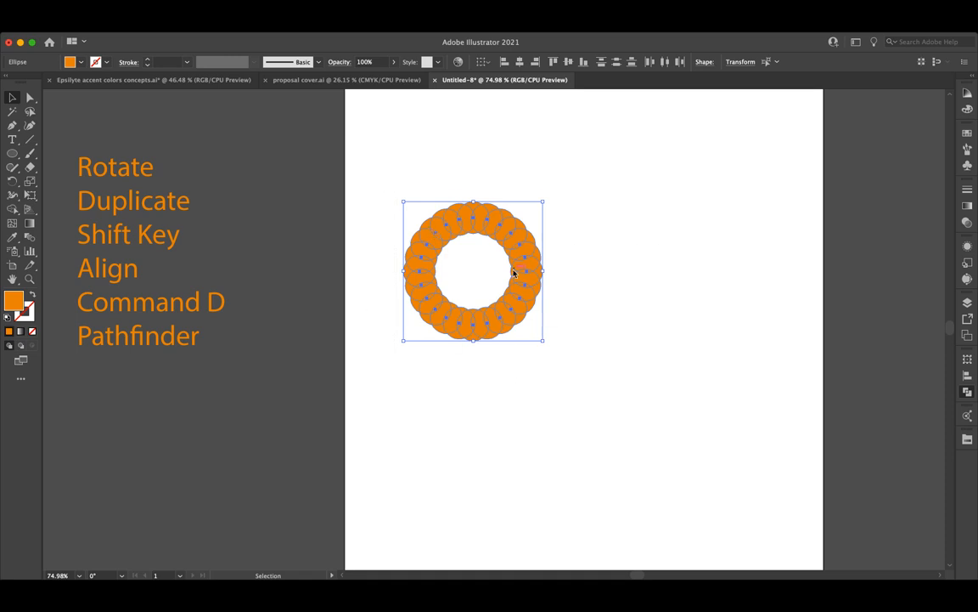
{"action": "scroll", "coordinate": [513, 273], "scroll_direction": "right", "scroll_amount": 1}
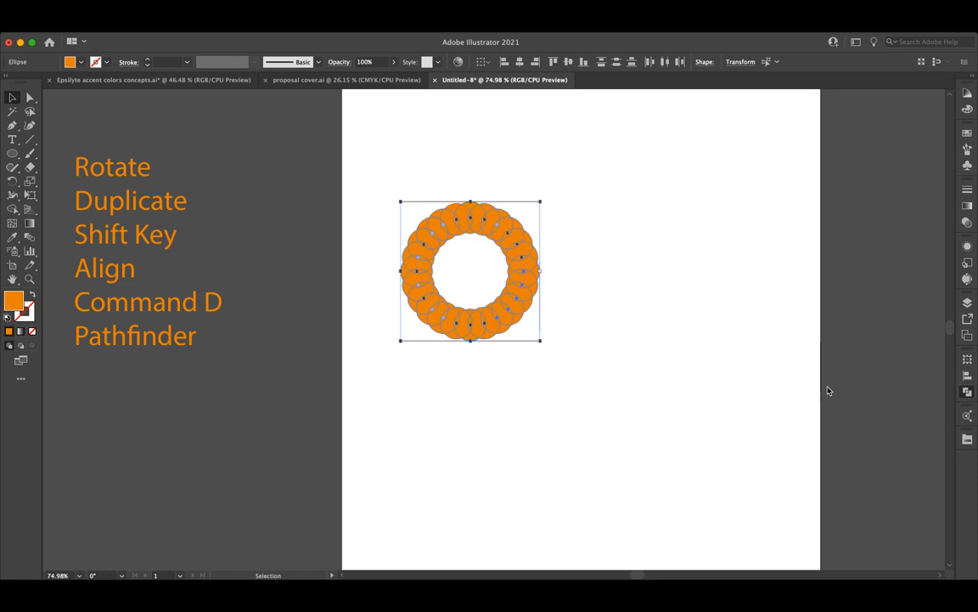
{"action": "left_click", "coordinate": [574, 477]}
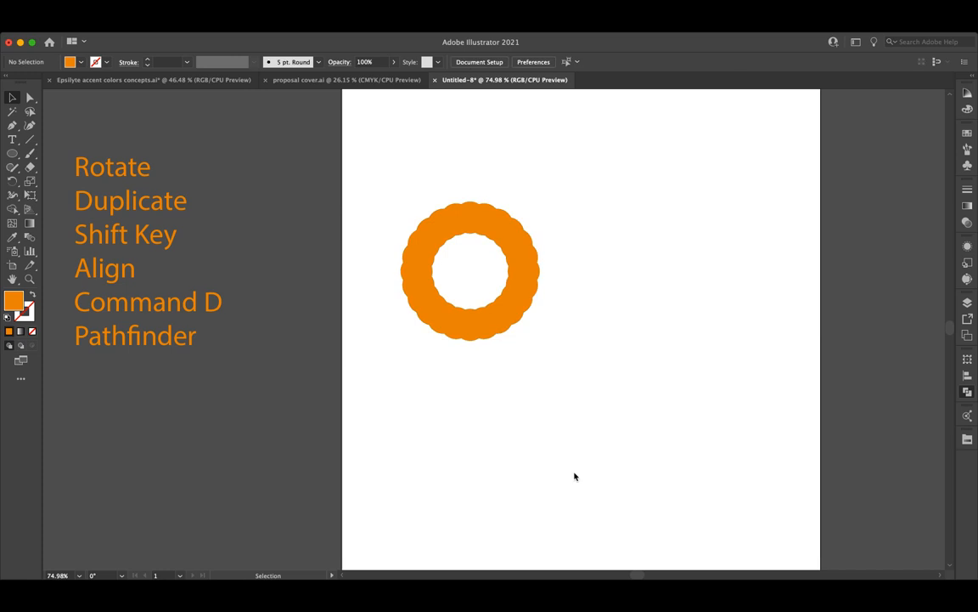
{"action": "key", "text": "super+a"}
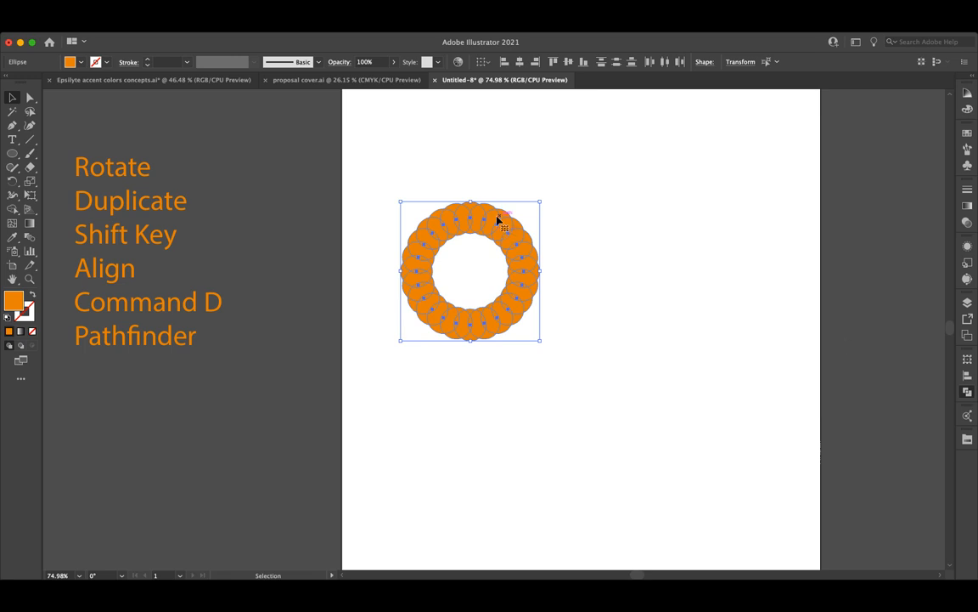
{"action": "left_click", "coordinate": [893, 389]}
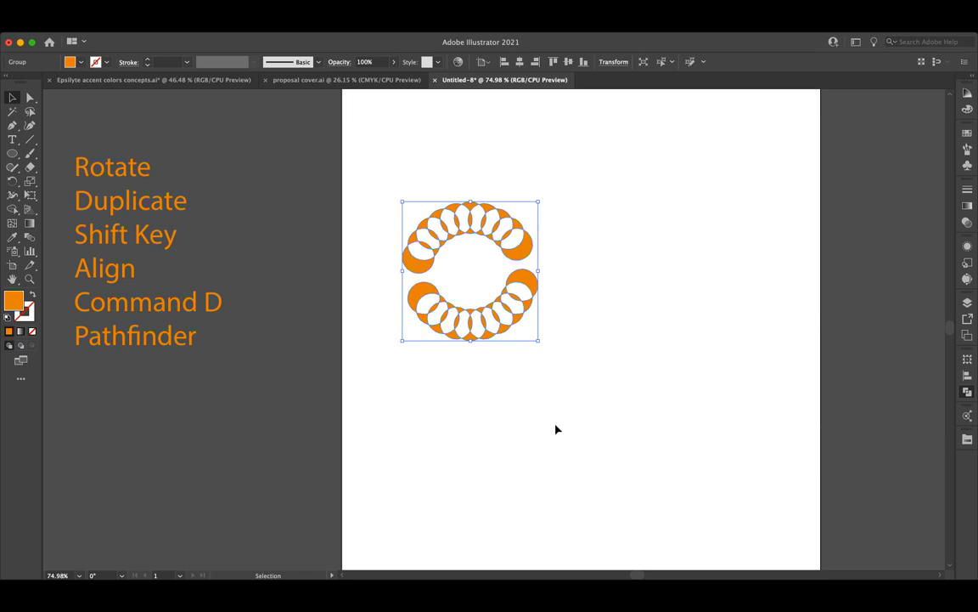
{"action": "left_click", "coordinate": [587, 428]}
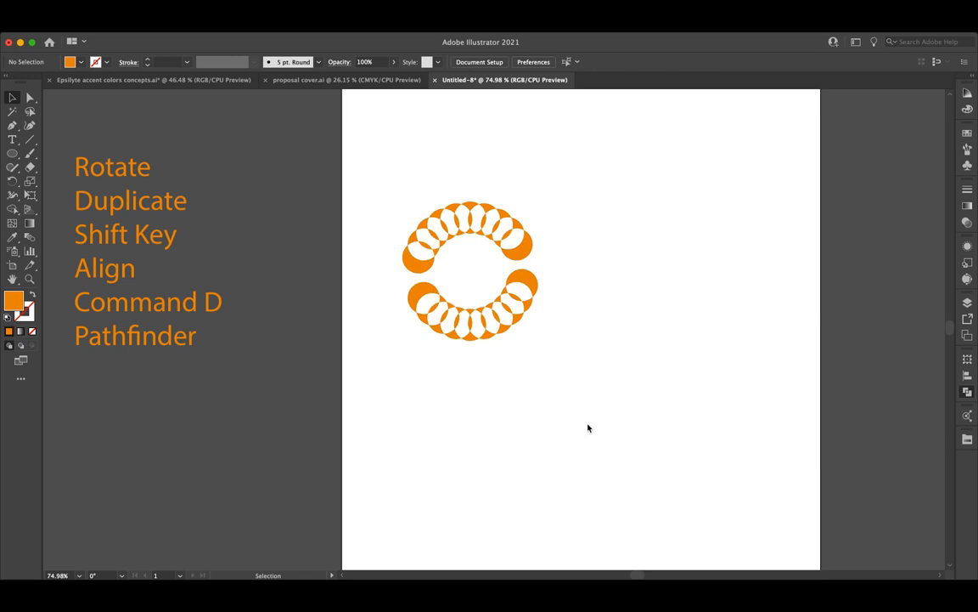
Step: Undo the Pathfinder operation and delete the whole ring of overlapping circles
{"action": "key", "text": "super+z"}
{"action": "key", "text": "super+z"}
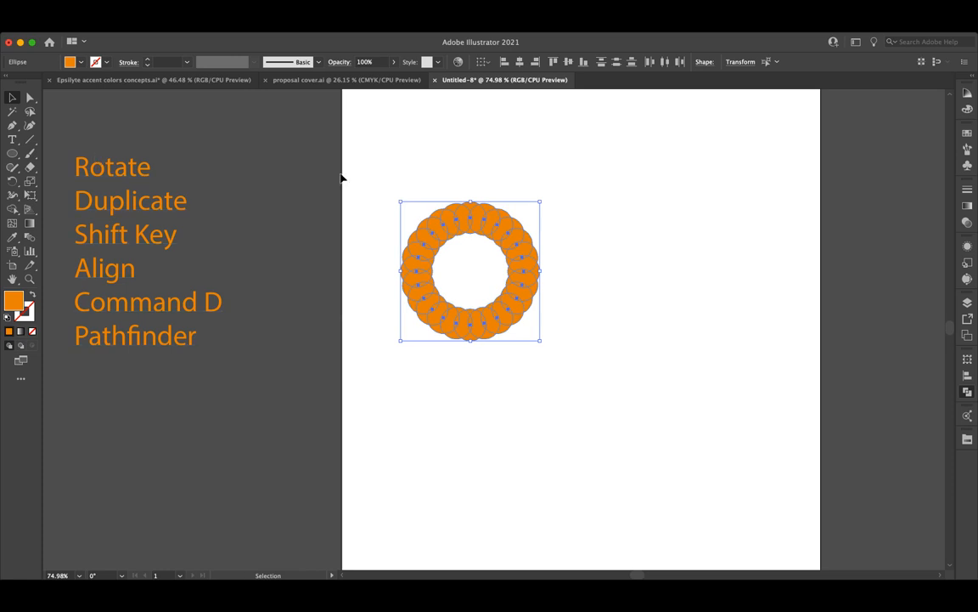
{"action": "left_click_drag", "start_coordinate": [350, 161], "coordinate": [640, 402]}
{"action": "key", "text": "Delete"}
Step: Draw a tall, narrow orange rectangle in the upper-left area of the artboard
{"action": "left_click", "coordinate": [12, 153]}
{"action": "key", "text": "m"}
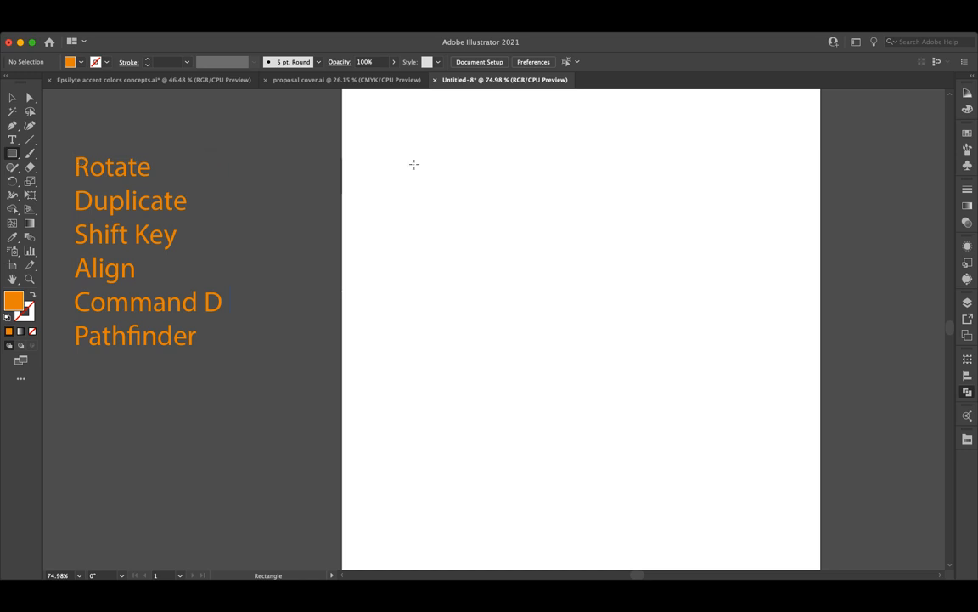
{"action": "left_click_drag", "start_coordinate": [453, 169], "coordinate": [502, 336]}
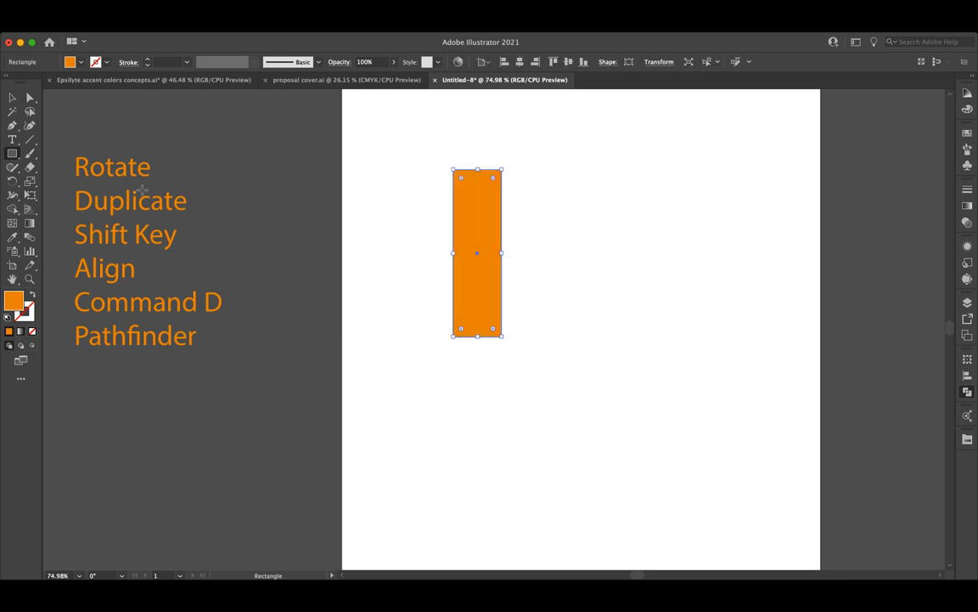
{"action": "left_click", "coordinate": [11, 99]}
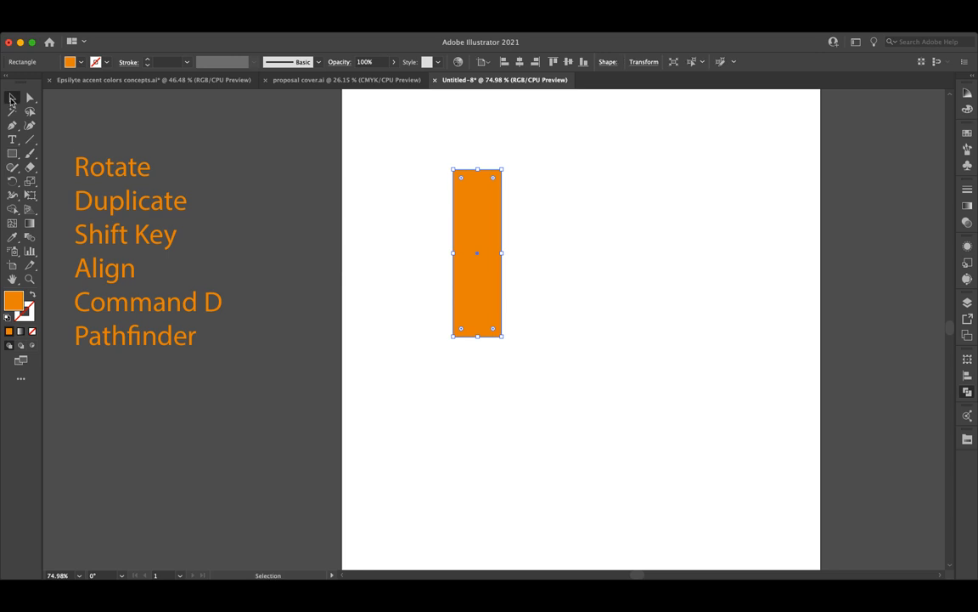
Step: Move the rectangle's lower-left anchor point onto its lower-right corner to turn the shape into a downward-pointing triangle
{"action": "left_click", "coordinate": [30, 99]}
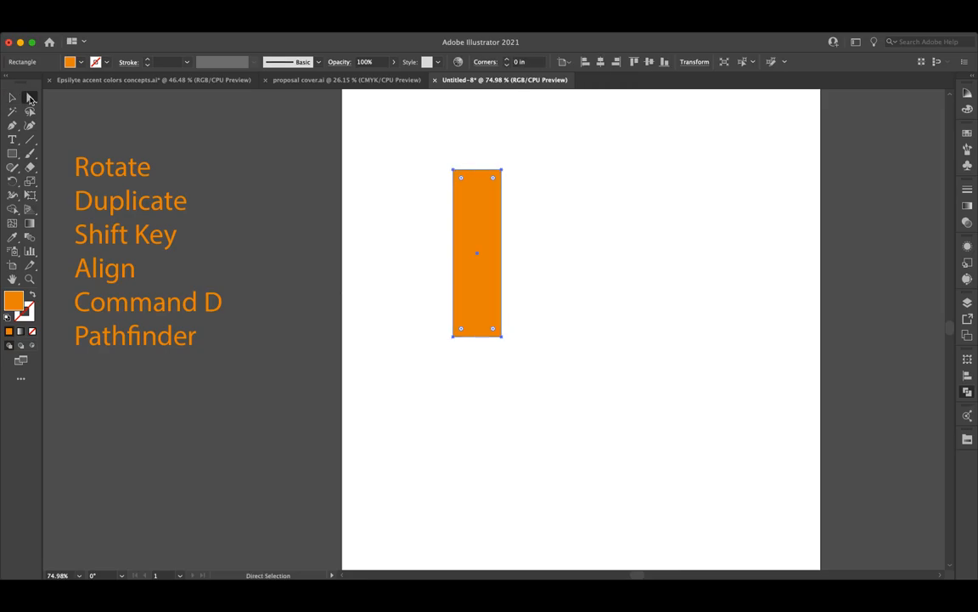
{"action": "left_click", "coordinate": [455, 340]}
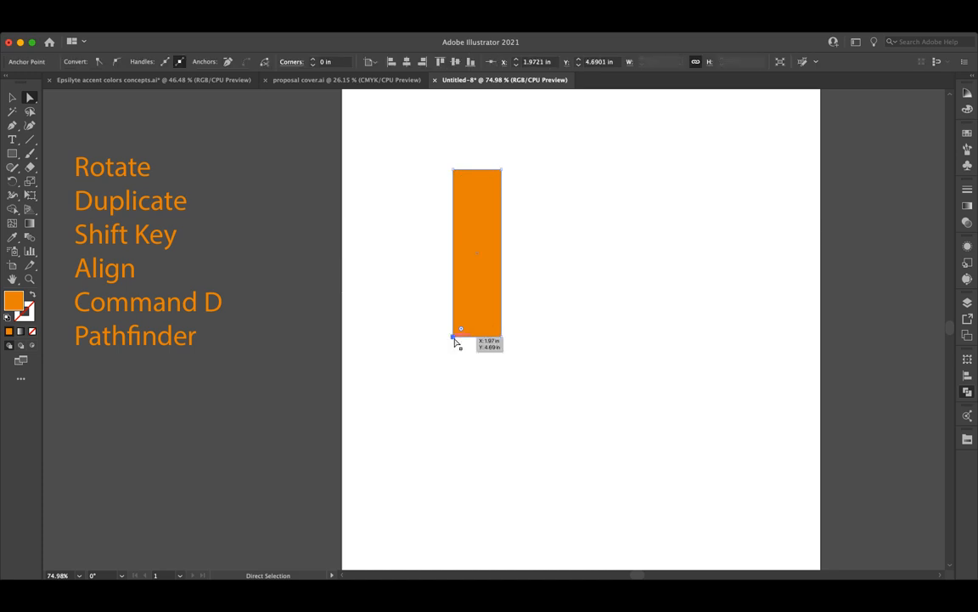
{"action": "left_click_drag", "start_coordinate": [454, 339], "coordinate": [501, 338]}
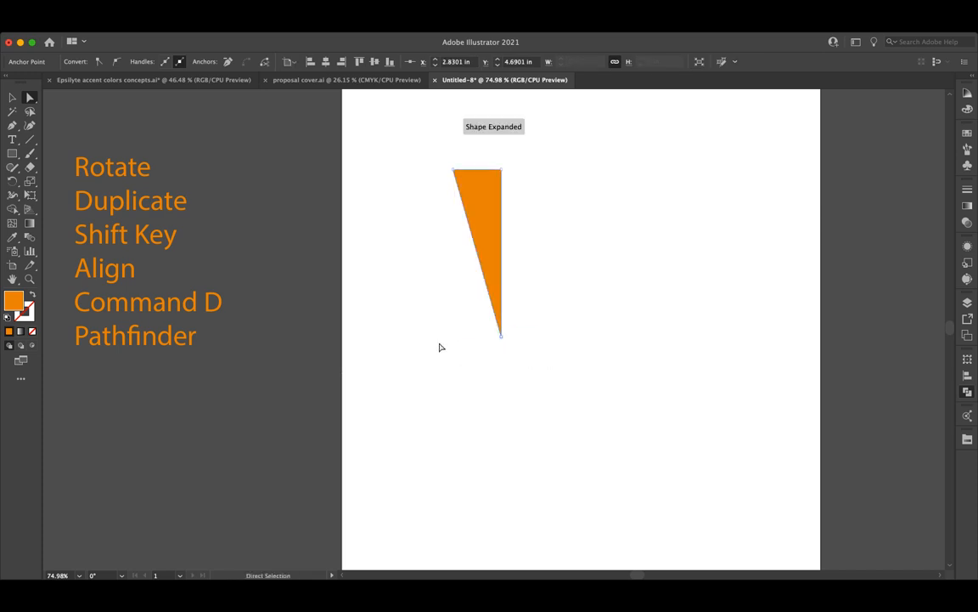
{"action": "left_click", "coordinate": [12, 97]}
{"action": "left_click", "coordinate": [384, 246]}
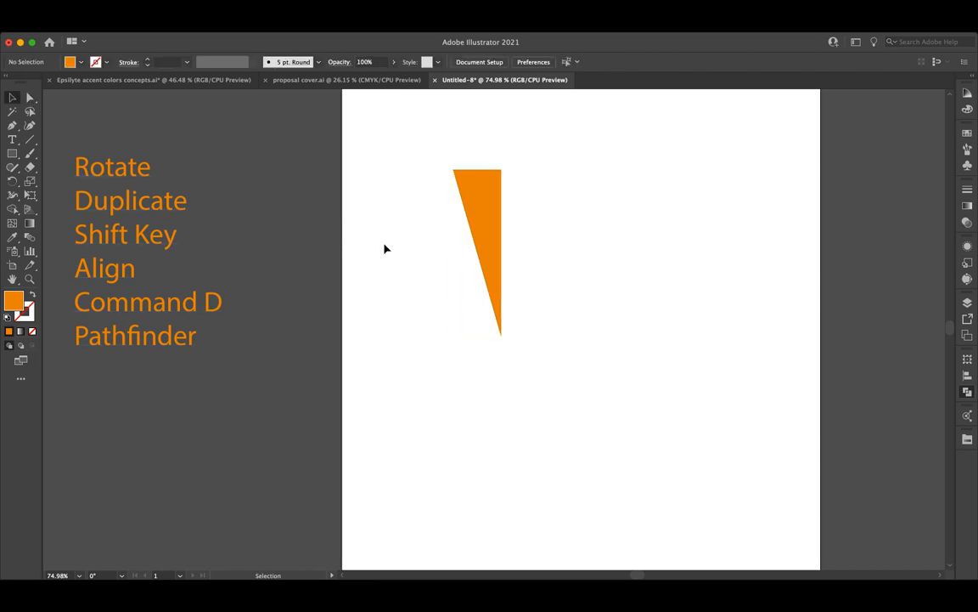
Step: Place a copy of the triangle level with it on its right side and reflect the copy across a vertical axis
{"action": "left_click", "coordinate": [483, 195]}
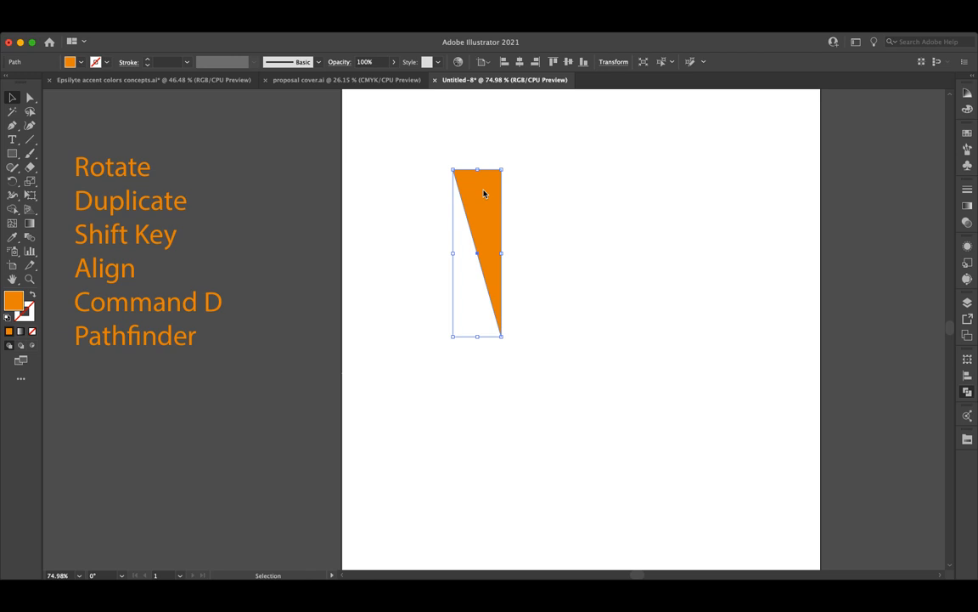
{"action": "left_click_drag", "start_coordinate": [478, 193], "coordinate": [541, 193]}
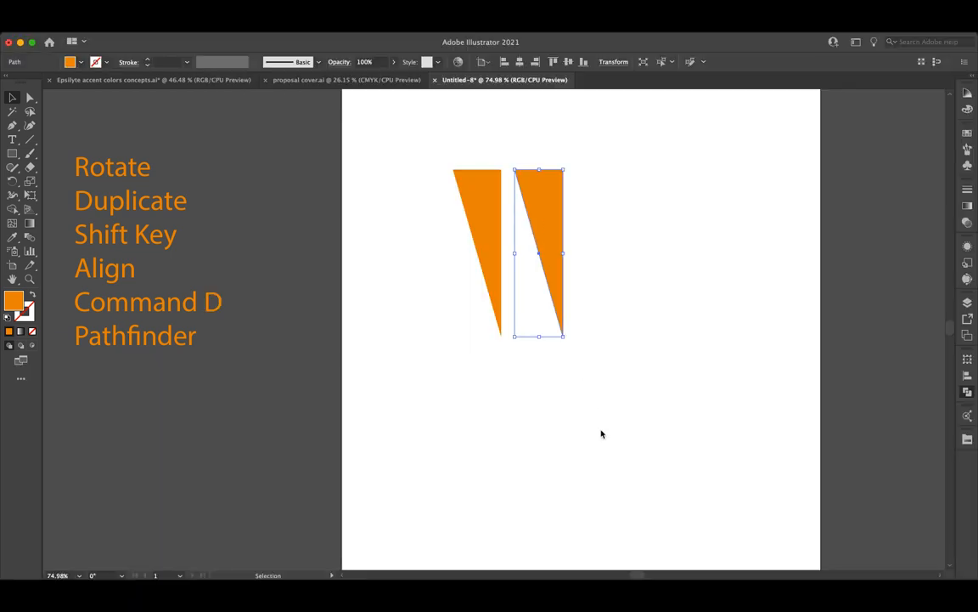
{"action": "left_click", "coordinate": [709, 417]}
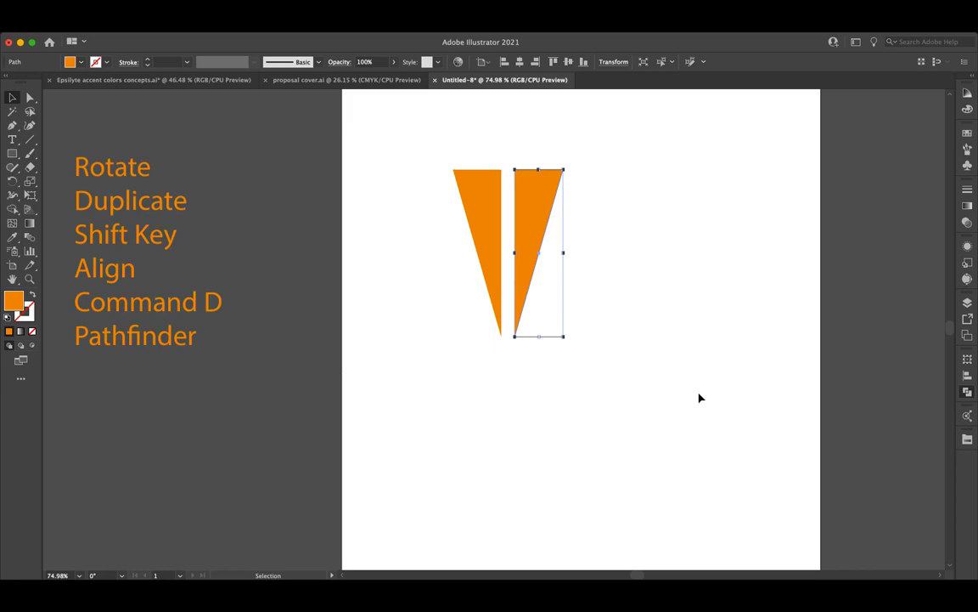
Step: Move the mirrored triangle against the first one so their straight edges meet, and align both along their top edges
{"action": "left_click", "coordinate": [699, 398]}
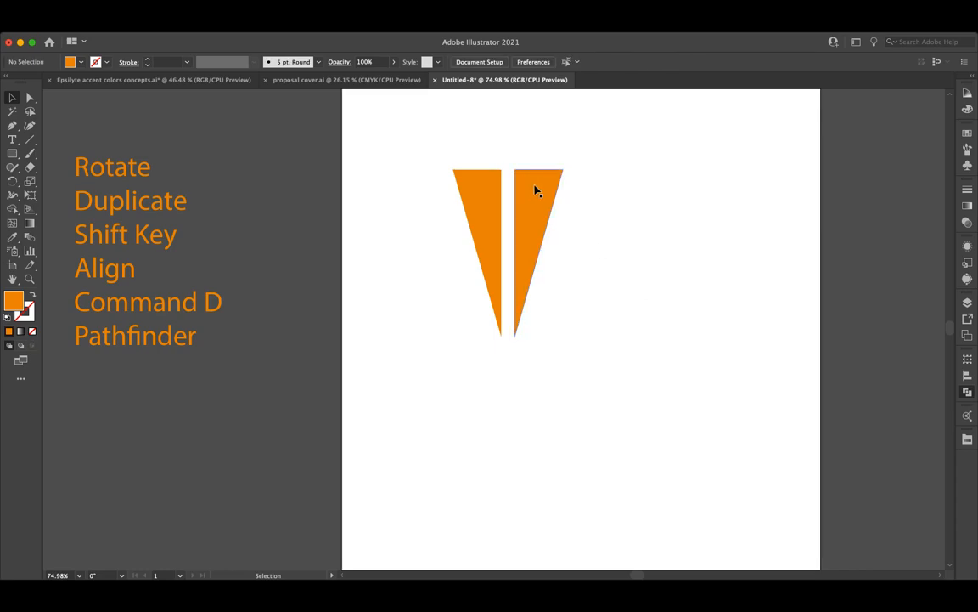
{"action": "left_click_drag", "start_coordinate": [531, 188], "coordinate": [519, 190]}
{"action": "left_click", "coordinate": [627, 325]}
{"action": "left_click_drag", "start_coordinate": [627, 325], "coordinate": [420, 153]}
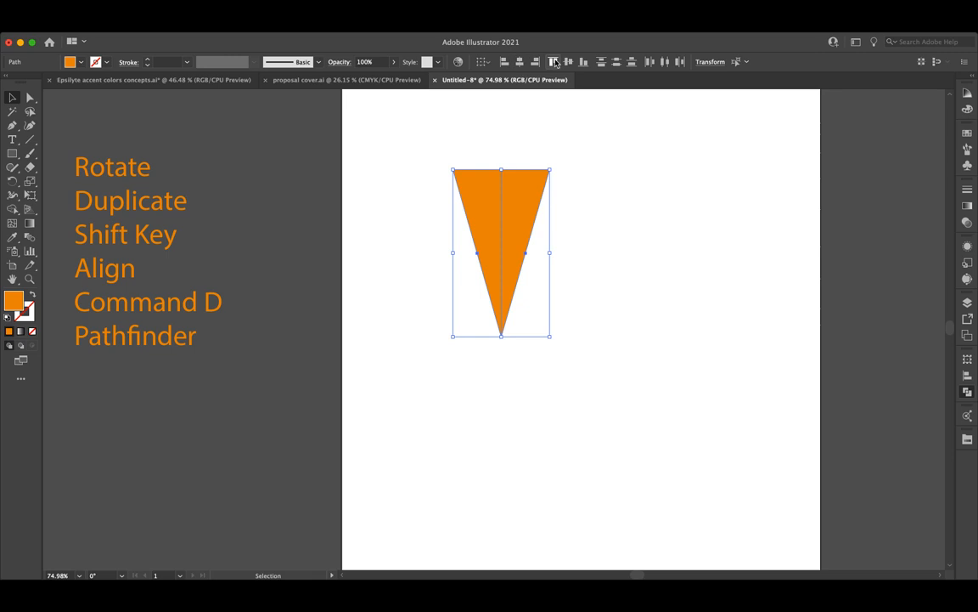
{"action": "mouse_move", "coordinate": [408, 157]}
{"action": "left_mouse_down"}
{"action": "mouse_move", "coordinate": [558, 170]}
{"action": "mouse_move", "coordinate": [405, 175]}
{"action": "left_mouse_up"}
{"action": "left_click", "coordinate": [644, 208]}
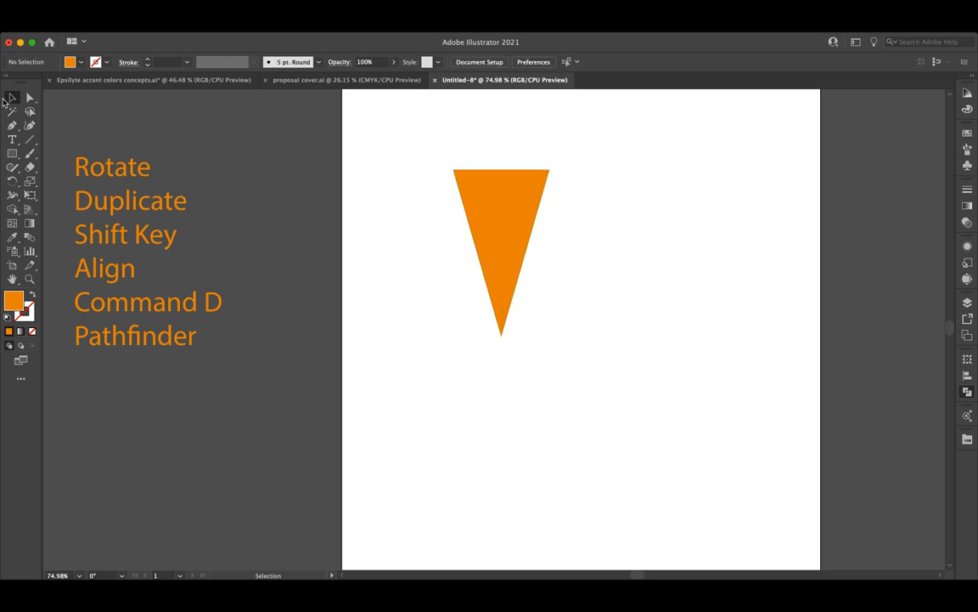
Step: Try to form a V-shaped notch by moving each triangle's upper inner anchor point down separately
{"action": "left_click", "coordinate": [506, 175]}
{"action": "left_click", "coordinate": [513, 151]}
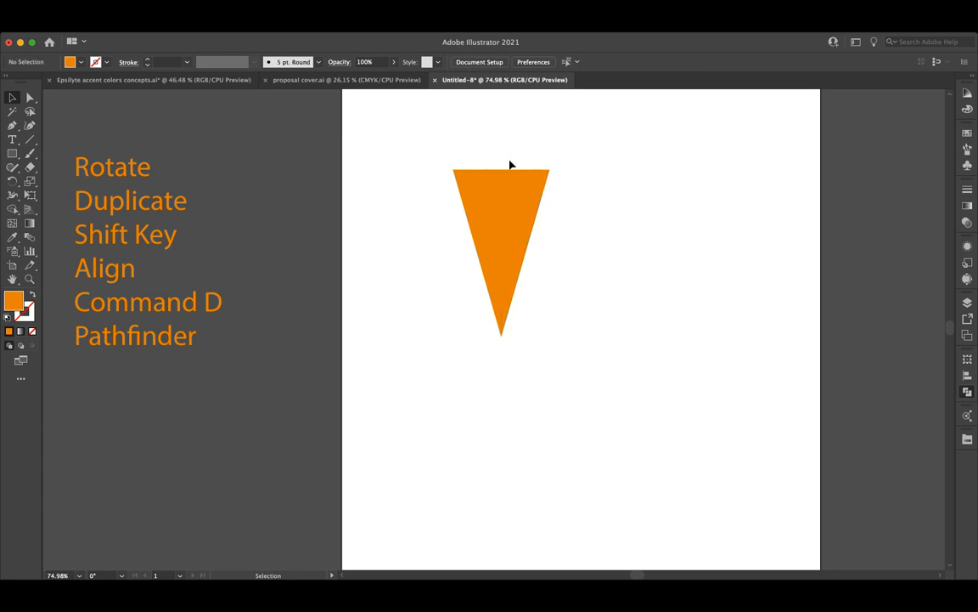
{"action": "key", "text": "a"}
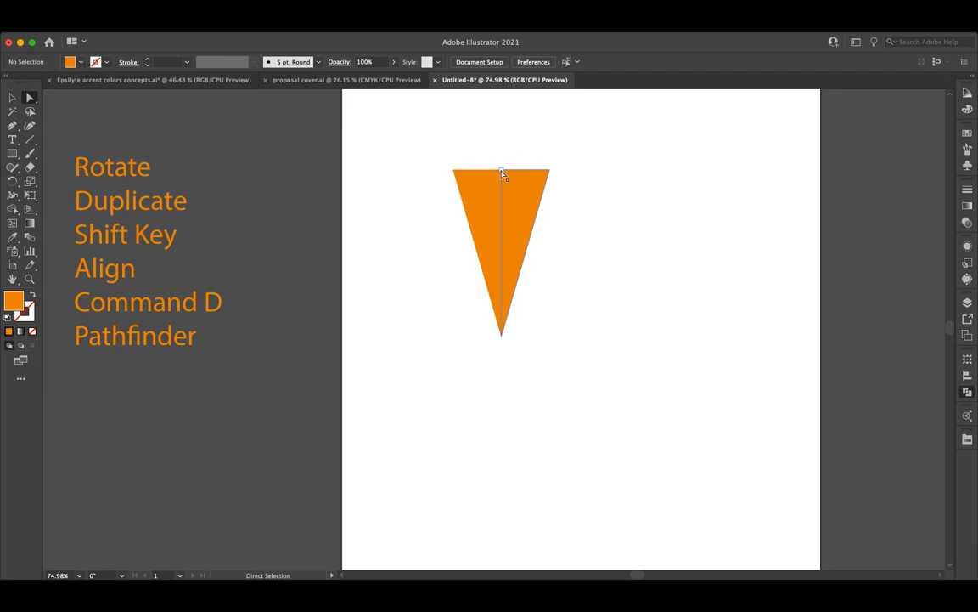
{"action": "left_click", "coordinate": [502, 171]}
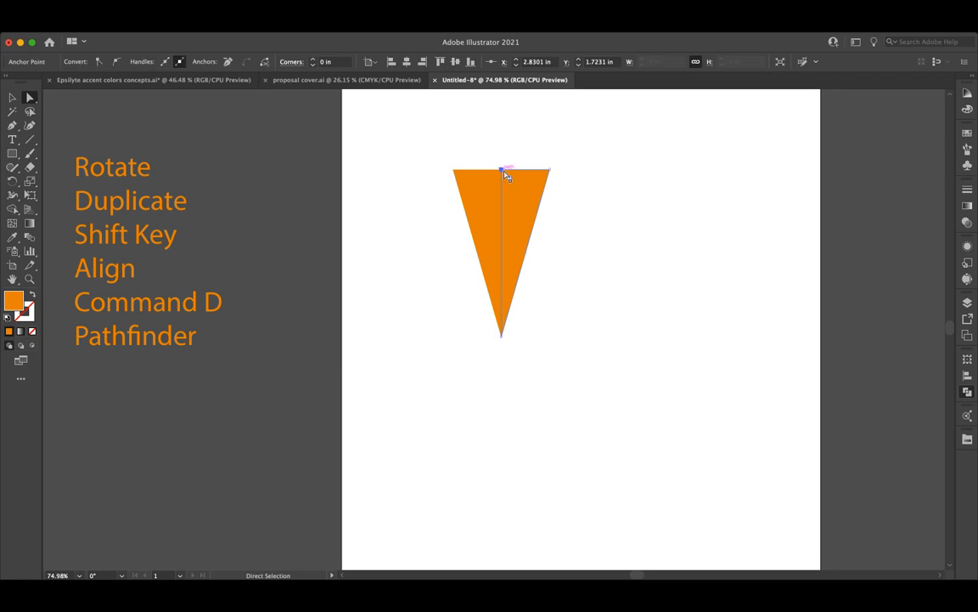
{"action": "left_click", "coordinate": [502, 170], "text": "shift"}
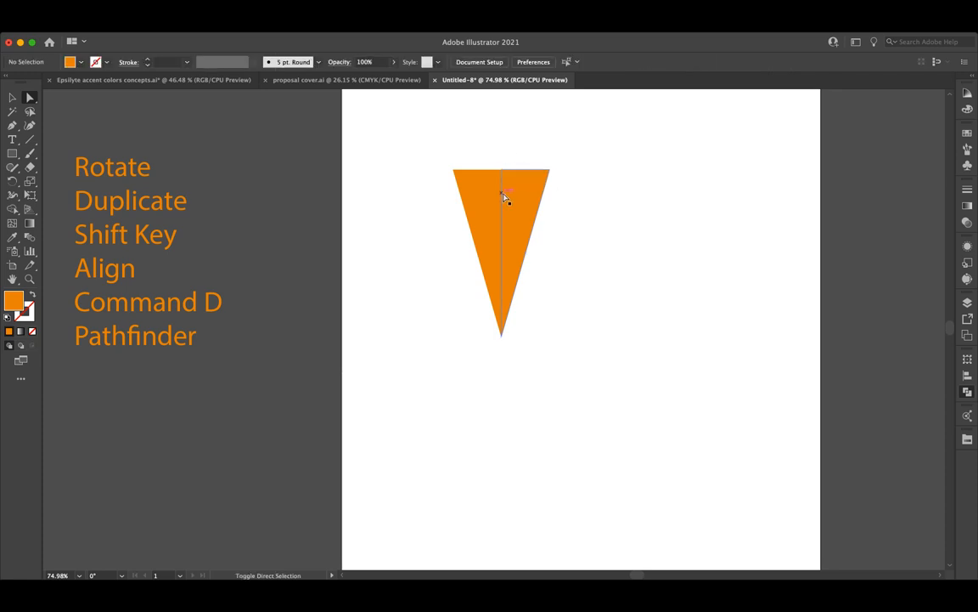
{"action": "left_click", "coordinate": [504, 171]}
{"action": "left_click_drag", "start_coordinate": [505, 174], "coordinate": [502, 186]}
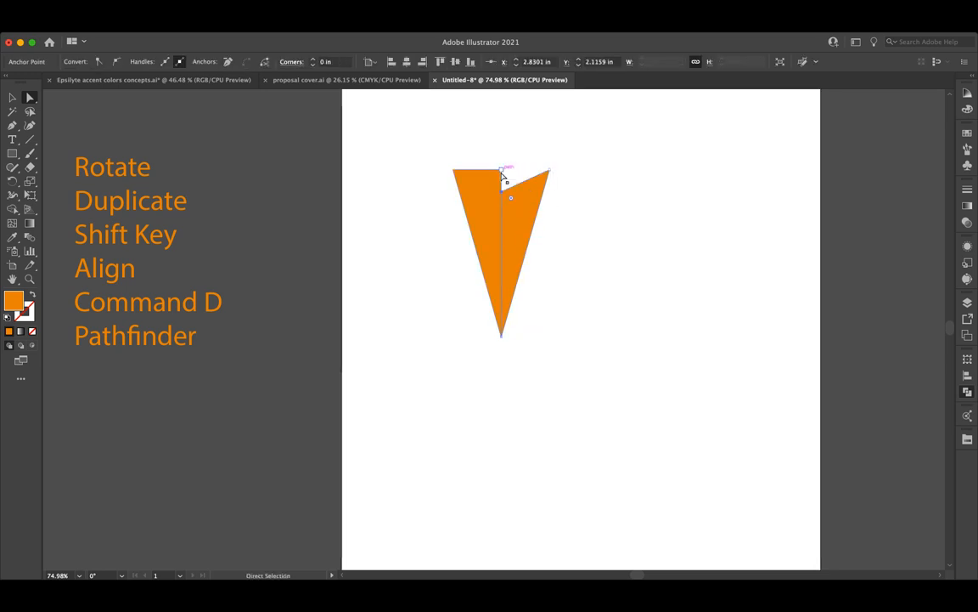
{"action": "left_click", "coordinate": [502, 171]}
{"action": "left_click", "coordinate": [502, 173], "text": "shift"}
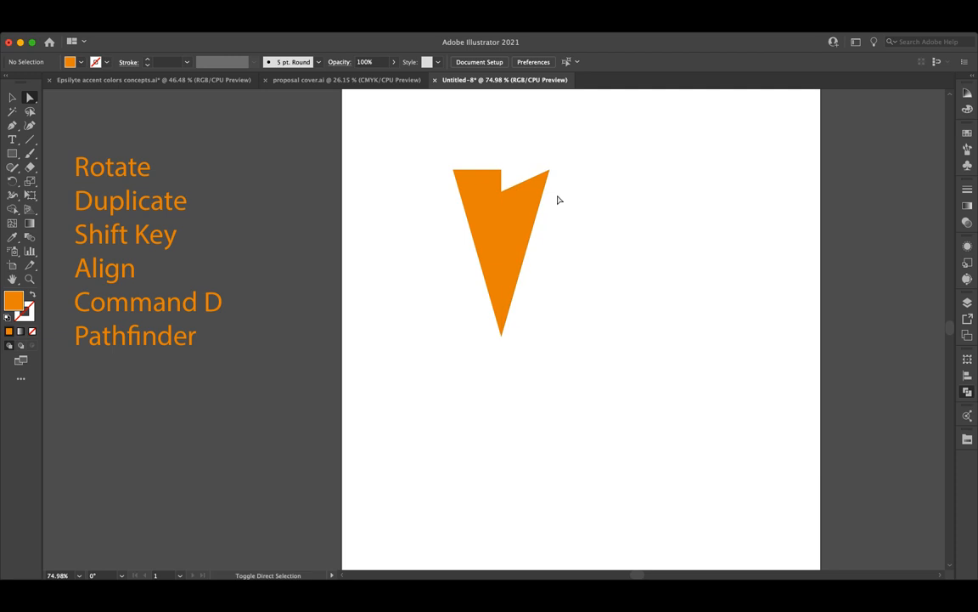
{"action": "left_click", "coordinate": [502, 173]}
{"action": "left_click_drag", "start_coordinate": [503, 176], "coordinate": [502, 189]}
{"action": "left_click", "coordinate": [601, 208]}
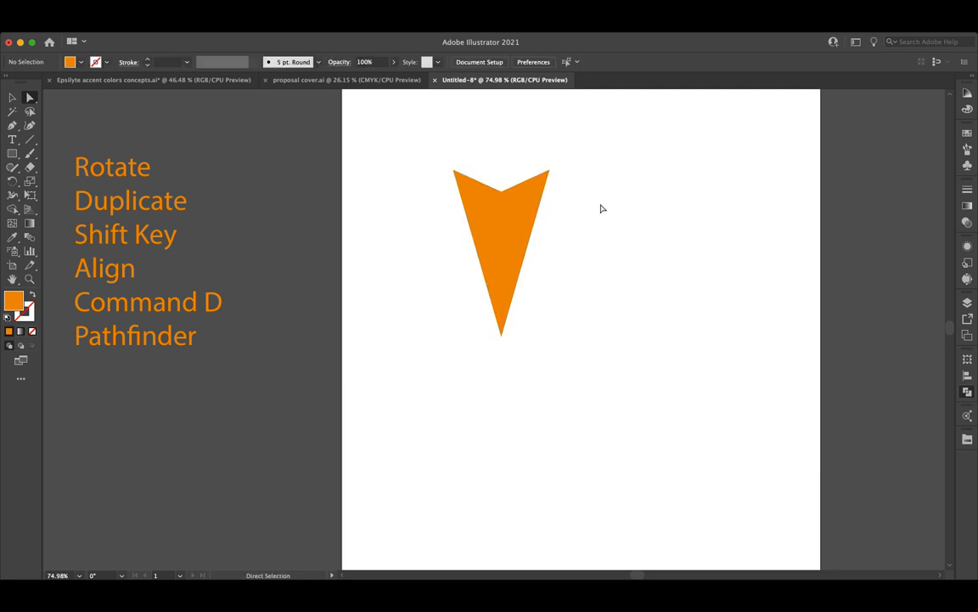
Step: Undo both separate anchor point moves to restore the flat top edge
{"action": "key", "text": "super+z"}
{"action": "key", "text": "super+z"}
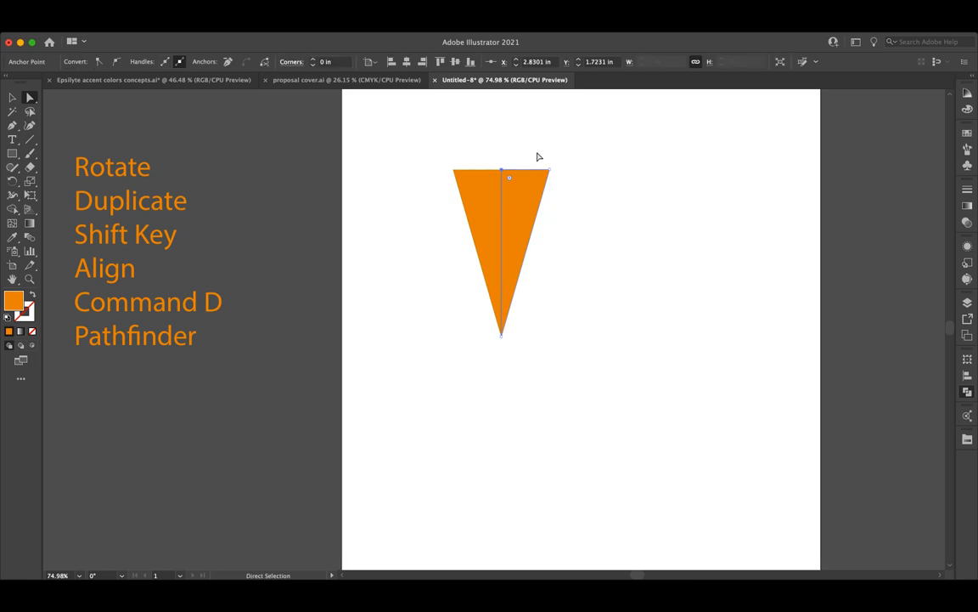
{"action": "left_click", "coordinate": [488, 146]}
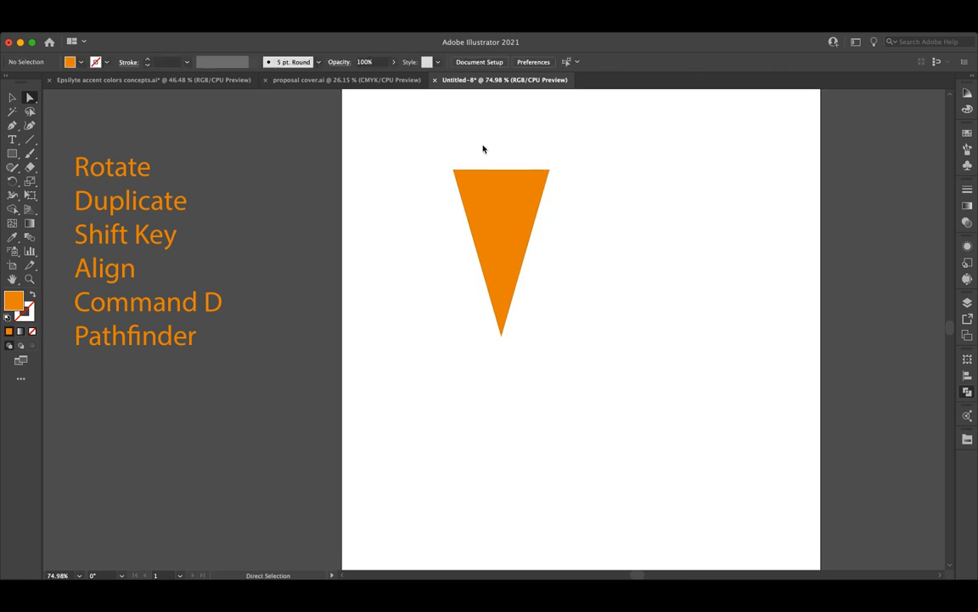
Step: Select both upper inner anchor points together and nudge them straight down to form a symmetrical V-shaped notch
{"action": "left_click_drag", "start_coordinate": [517, 186], "coordinate": [519, 189]}
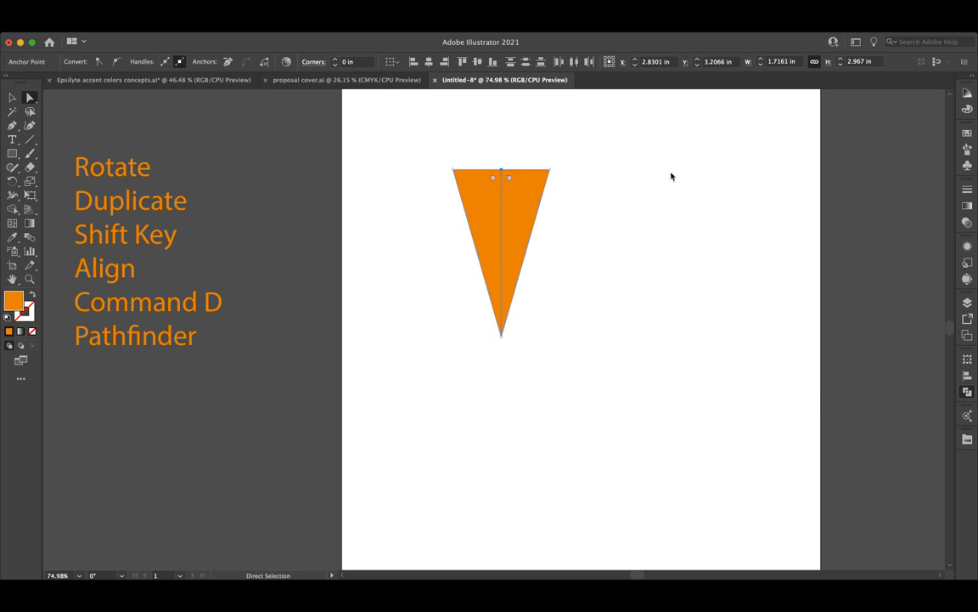
{"action": "key", "text": "Down"}
{"action": "key", "text": "Down"}
{"action": "key", "text": "Down"}
{"action": "key", "text": "Down"}
{"action": "key", "text": "Down"}
{"action": "key", "text": "Down"}
{"action": "key", "text": "Down"}
{"action": "key", "text": "Down"}
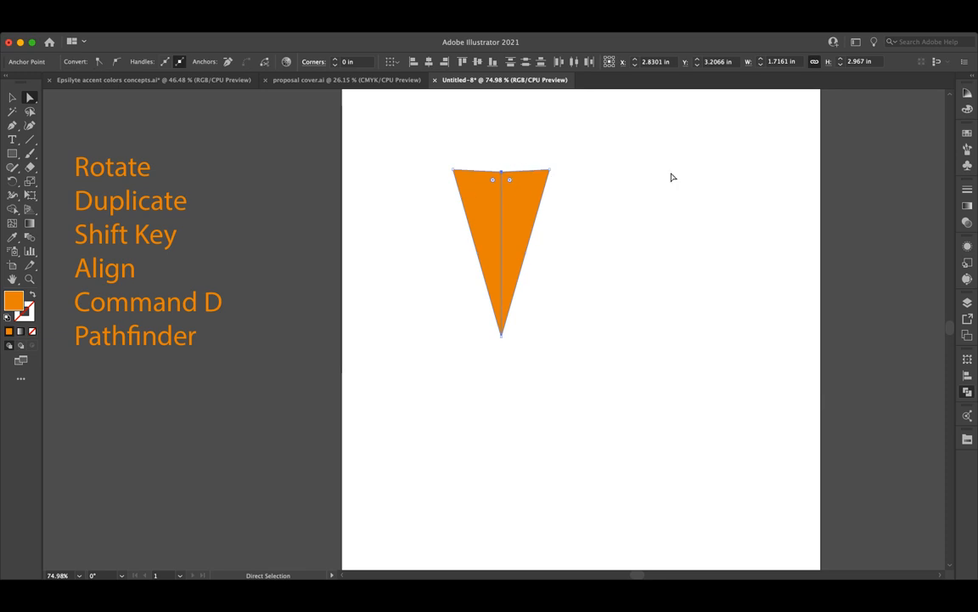
{"action": "key", "text": "Down"}
{"action": "key", "text": "Down"}
{"action": "key", "text": "Down"}
{"action": "key", "text": "Down"}
{"action": "key", "text": "Down"}
{"action": "key", "text": "Down"}
{"action": "key", "text": "Down"}
{"action": "key", "text": "Down"}
{"action": "key", "text": "Down"}
{"action": "key", "text": "Down"}
{"action": "key", "text": "Down"}
{"action": "key", "text": "Down"}
{"action": "key", "text": "Down"}
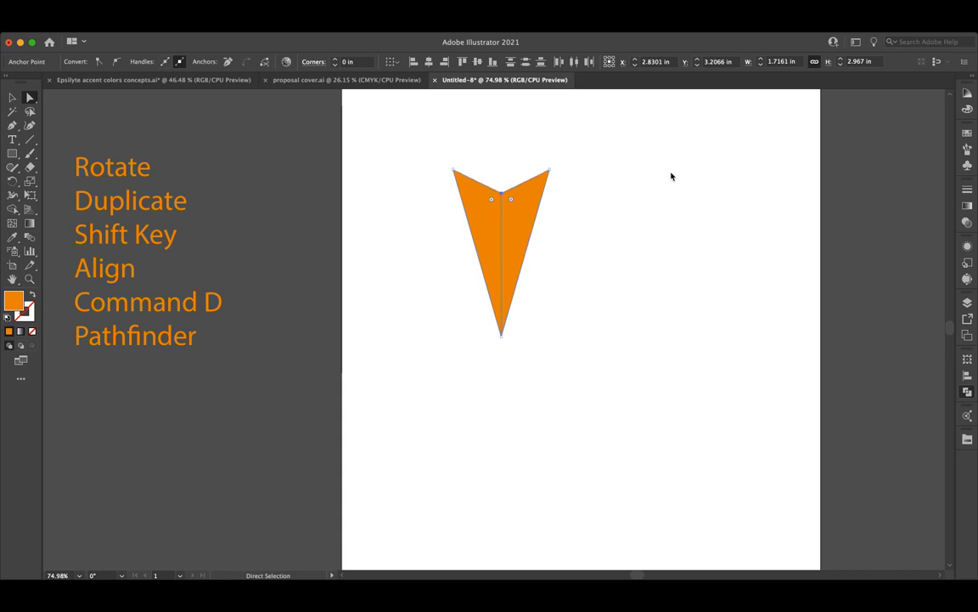
{"action": "left_click", "coordinate": [671, 176]}
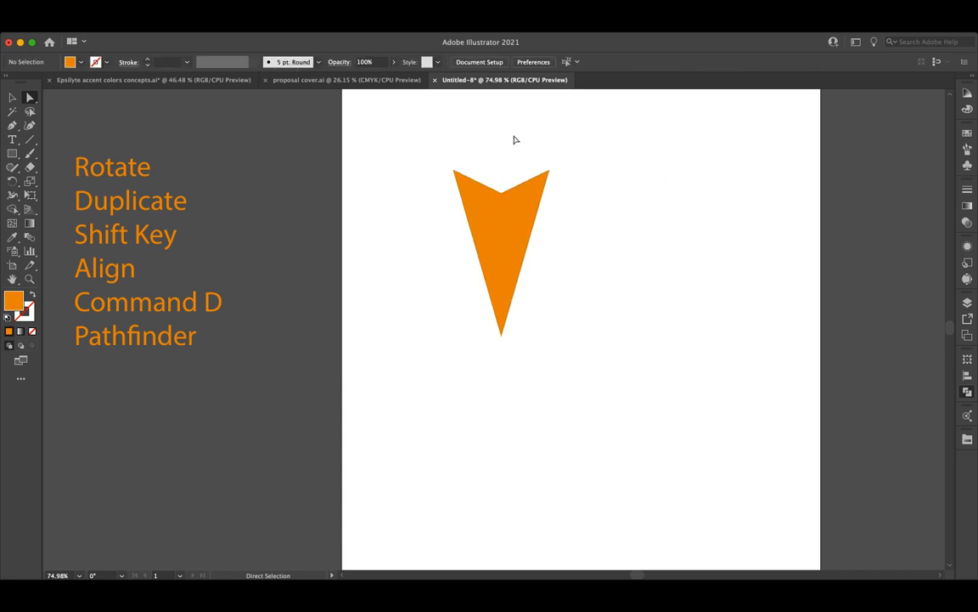
{"action": "left_click_drag", "start_coordinate": [430, 148], "coordinate": [596, 252]}
{"action": "left_click", "coordinate": [608, 197]}
{"action": "left_click_drag", "start_coordinate": [494, 177], "coordinate": [532, 215]}
{"action": "left_click", "coordinate": [621, 242]}
{"action": "key", "text": "super+z"}
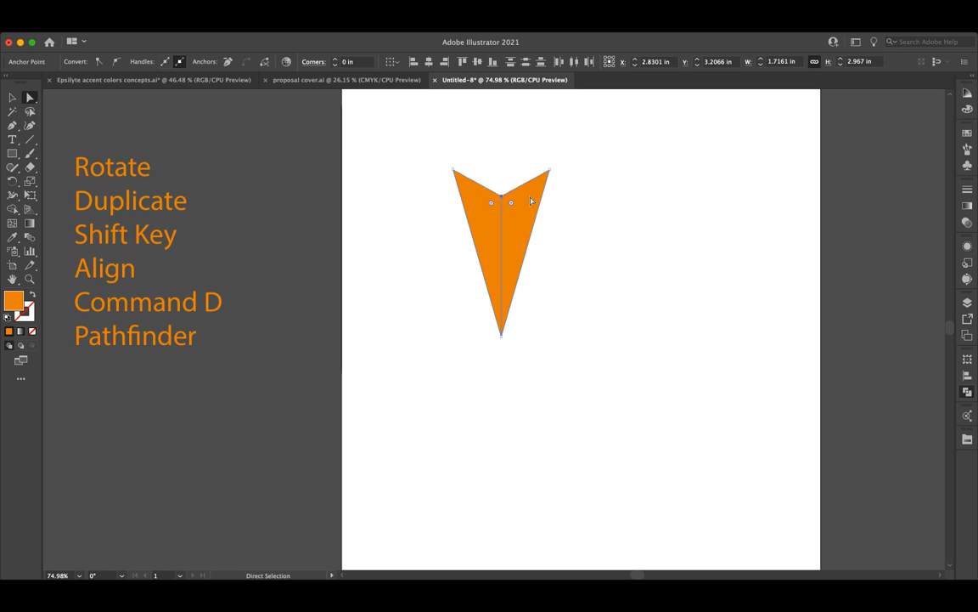
Step: Nudge the notch's anchor points up slightly and round the two notch corners into smooth curves
{"action": "key", "text": "Up"}
{"action": "key", "text": "Up"}
{"action": "key", "text": "Up"}
{"action": "left_click_drag", "start_coordinate": [513, 202], "coordinate": [516, 214]}
Step: Select both mirrored halves and unite them into one petal shape with Pathfinder
{"action": "left_click", "coordinate": [13, 98]}
{"action": "left_click", "coordinate": [653, 396]}
{"action": "left_click_drag", "start_coordinate": [654, 396], "coordinate": [437, 165]}
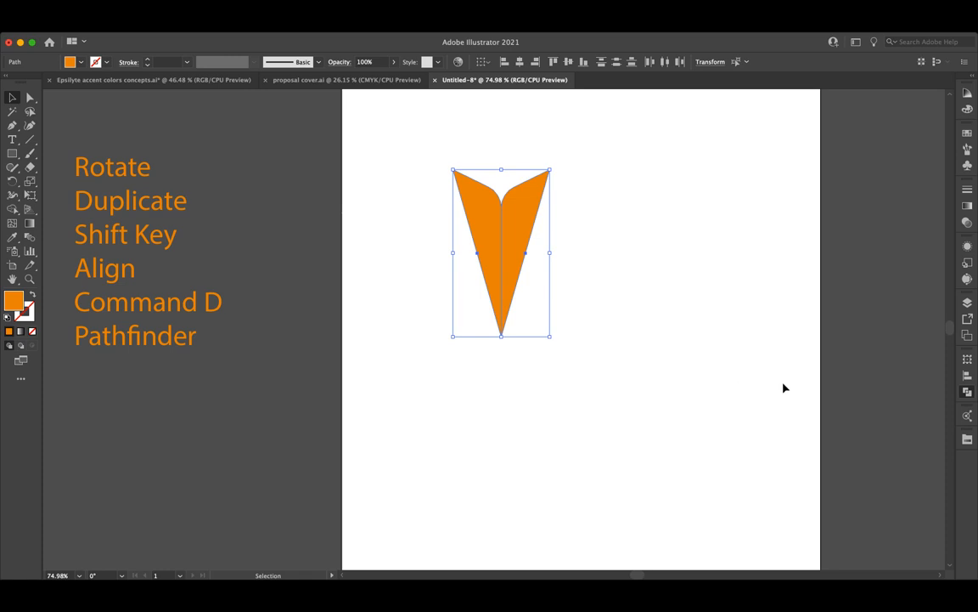
{"action": "left_click", "coordinate": [831, 388]}
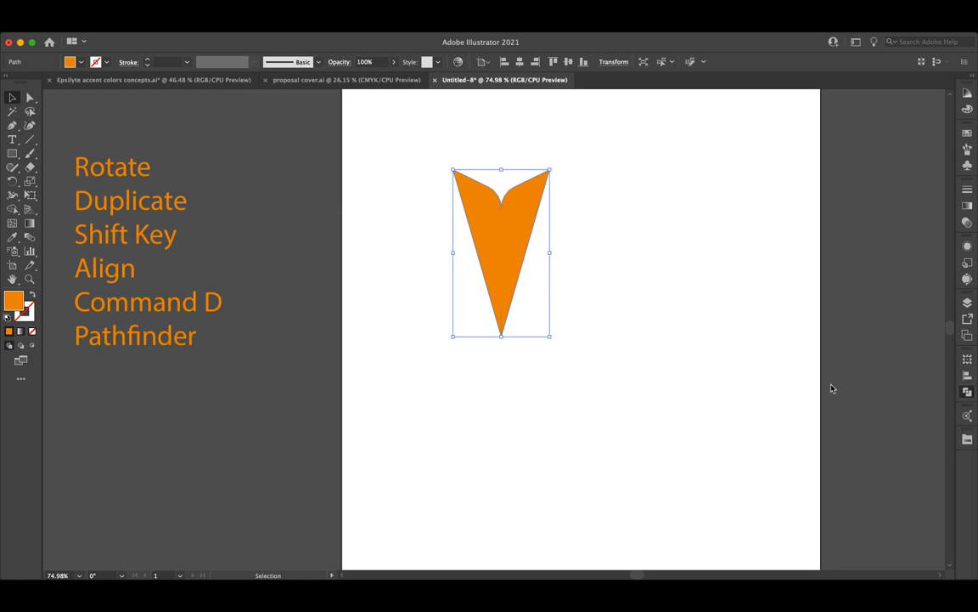
Step: Move the united petal up and to the right, near the artboard's upper center
{"action": "left_click", "coordinate": [583, 231]}
{"action": "left_click", "coordinate": [521, 238]}
{"action": "left_click_drag", "start_coordinate": [514, 247], "coordinate": [569, 200]}
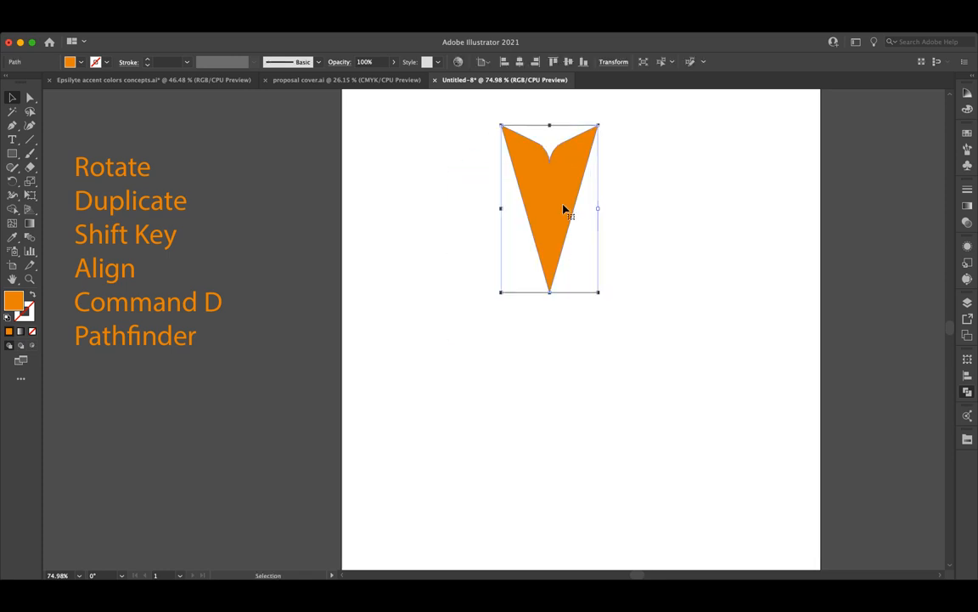
{"action": "scroll", "coordinate": [558, 173], "scroll_direction": "up", "scroll_amount": 1}
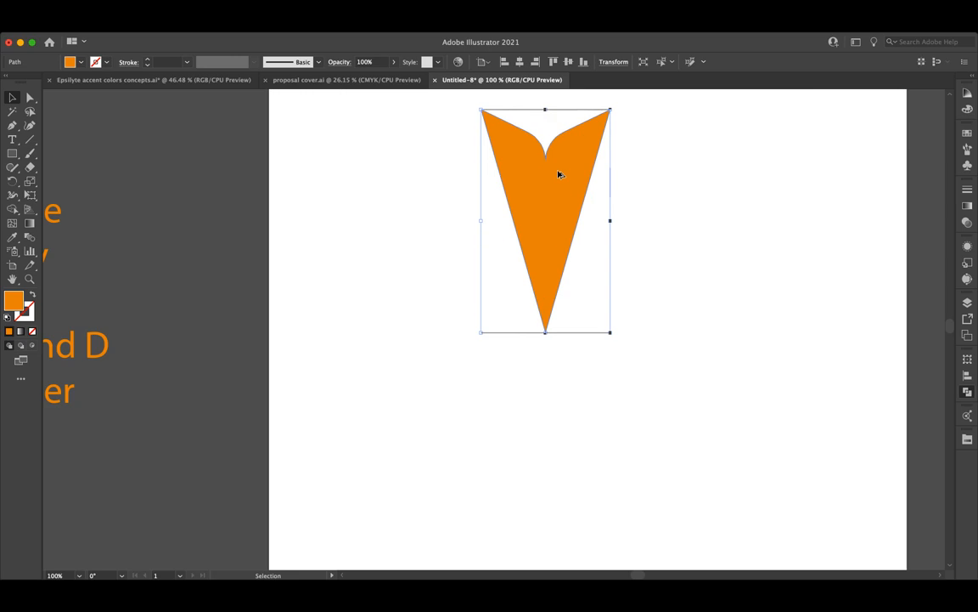
Step: Place a copy of the petal directly below the original and rotate the copy 180° so its tip points up
{"action": "left_click_drag", "start_coordinate": [565, 168], "coordinate": [566, 395]}
{"action": "scroll", "coordinate": [655, 258], "scroll_direction": "down", "scroll_amount": 3}
{"action": "left_click_drag", "start_coordinate": [614, 251], "coordinate": [498, 503]}
{"action": "left_click", "coordinate": [620, 376]}
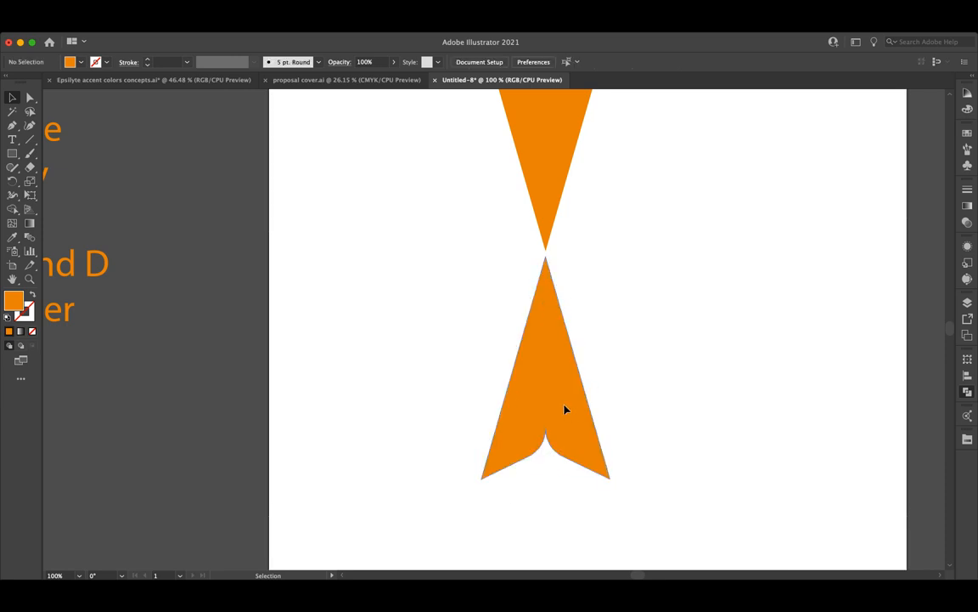
Step: Move the inverted petal up until its tip touches the tip of the original petal
{"action": "left_click_drag", "start_coordinate": [565, 409], "coordinate": [566, 403]}
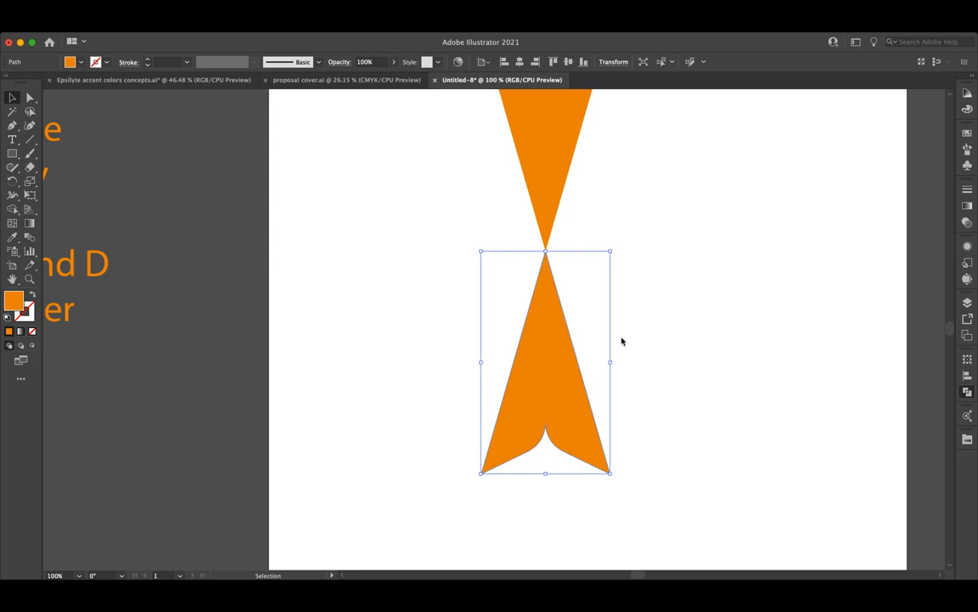
{"action": "scroll", "coordinate": [620, 340], "scroll_direction": "up", "scroll_amount": 3}
{"action": "left_click", "coordinate": [663, 304]}
{"action": "left_click_drag", "start_coordinate": [543, 434], "coordinate": [542, 432]}
{"action": "left_click", "coordinate": [710, 419]}
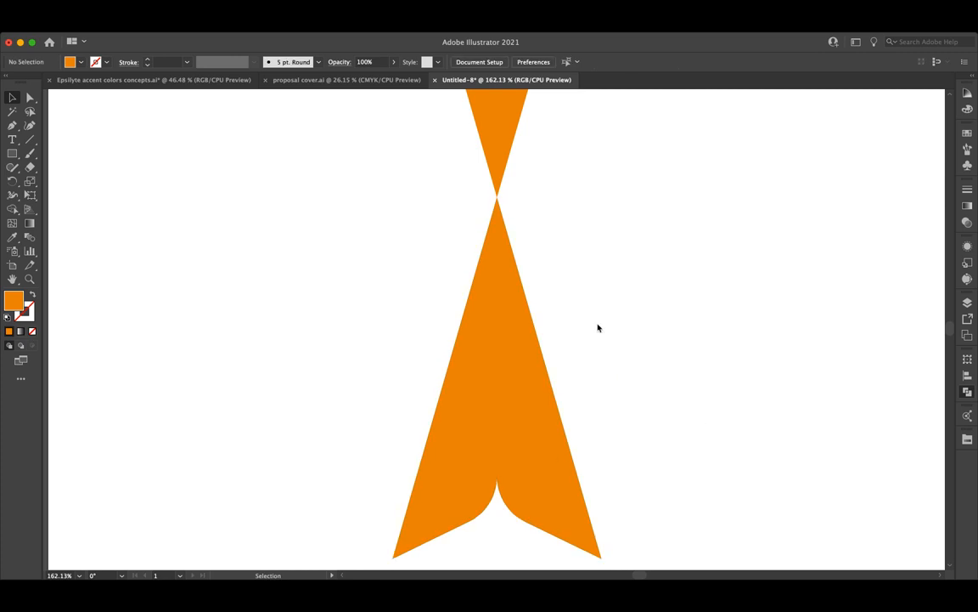
Step: Examine closely how the two petal tips meet
{"action": "key", "text": "super+equal"}
{"action": "key", "text": "super+equal"}
{"action": "key", "text": "super+equal"}
{"action": "key", "text": "super+equal"}
{"action": "scroll", "coordinate": [597, 327], "scroll_direction": "up", "scroll_amount": 5}
{"action": "scroll", "coordinate": [597, 328], "scroll_direction": "up", "scroll_amount": 3}
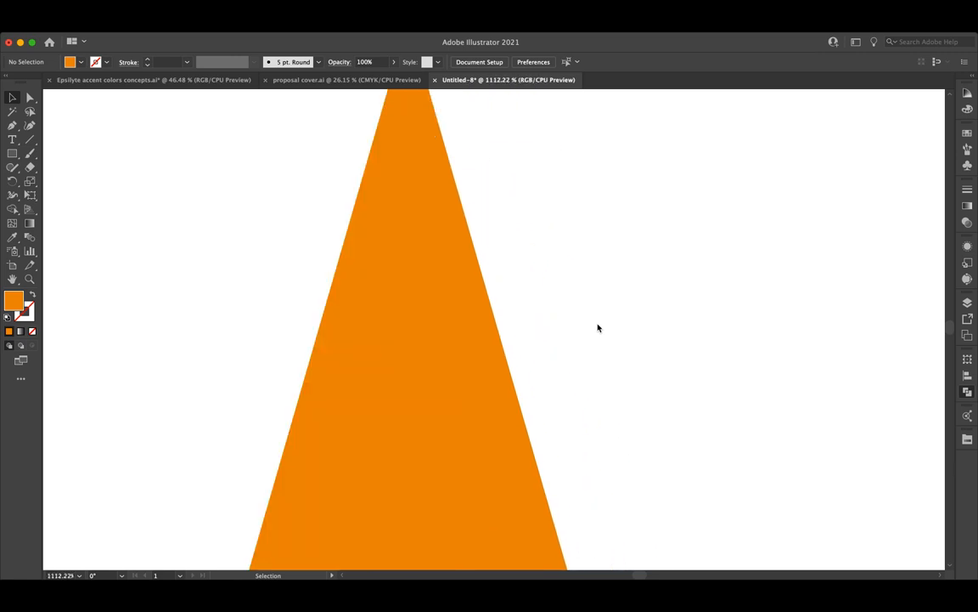
{"action": "scroll", "coordinate": [598, 327], "scroll_direction": "up", "scroll_amount": 3}
{"action": "scroll", "coordinate": [570, 352], "scroll_direction": "down", "scroll_amount": 5}
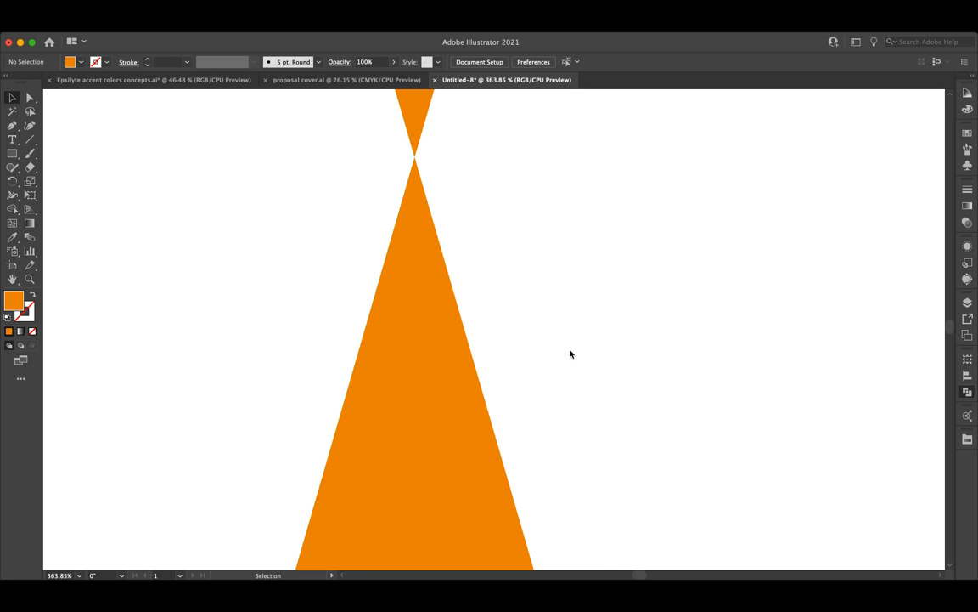
{"action": "scroll", "coordinate": [540, 374], "scroll_direction": "down", "scroll_amount": 4}
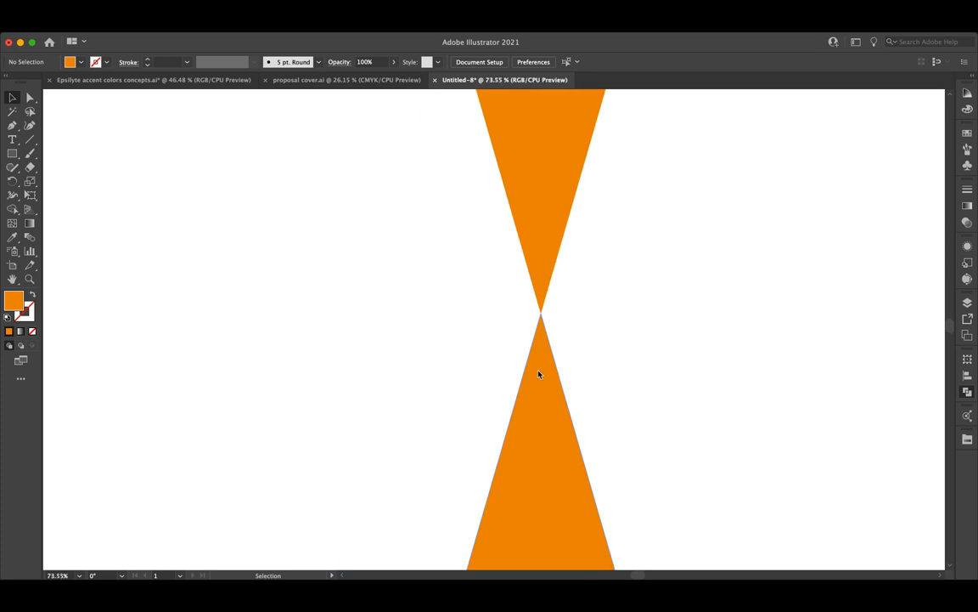
Step: Rotate a copy of both petals about 45° around their shared tip and repeat the transformation twice to complete an eight-petal ring
{"action": "key", "text": "super+a"}
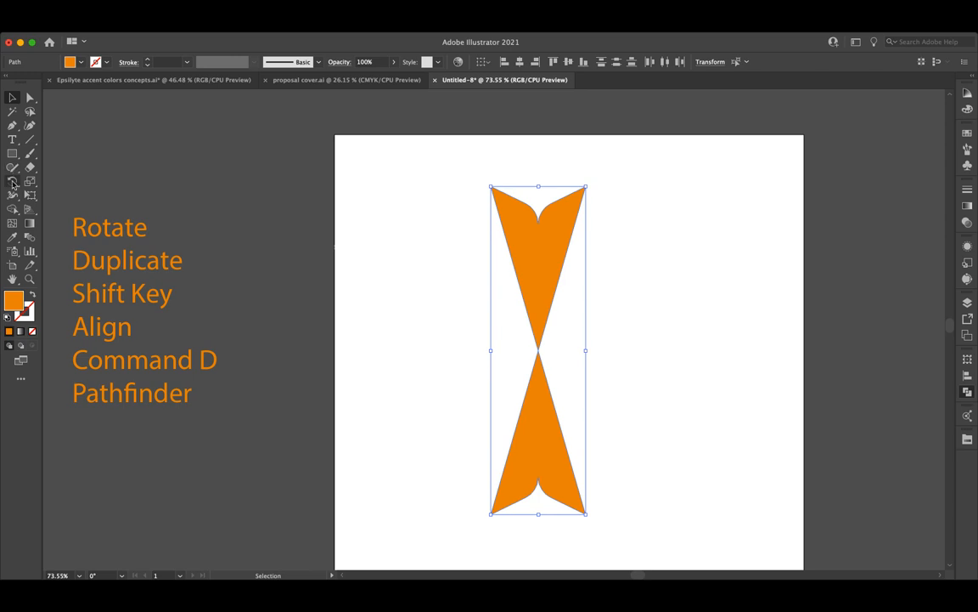
{"action": "key", "text": "r"}
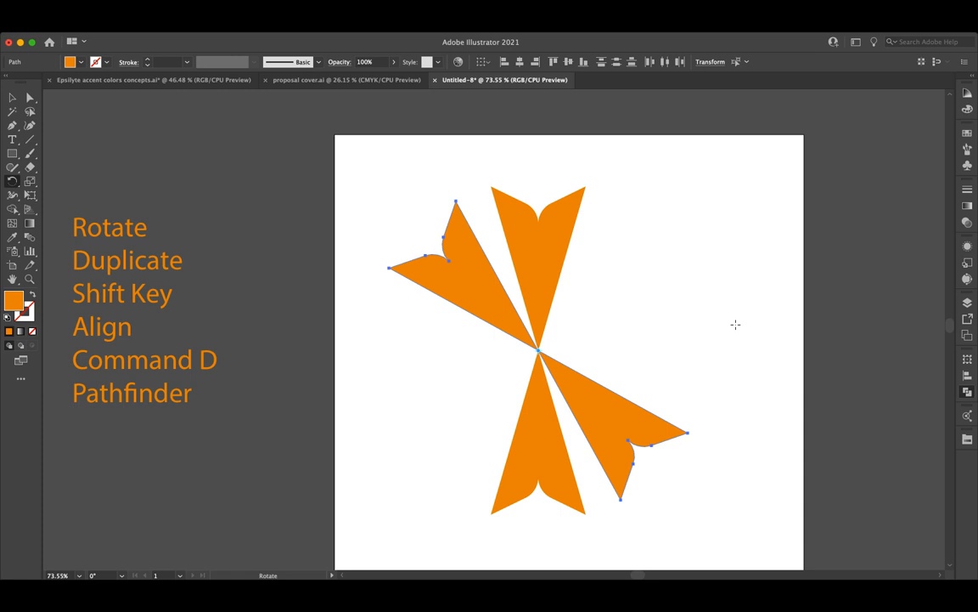
{"action": "key", "text": "super+d"}
{"action": "key", "text": "super+d"}
{"action": "left_click", "coordinate": [12, 97]}
{"action": "key", "text": "super+a"}
{"action": "left_click", "coordinate": [265, 151]}
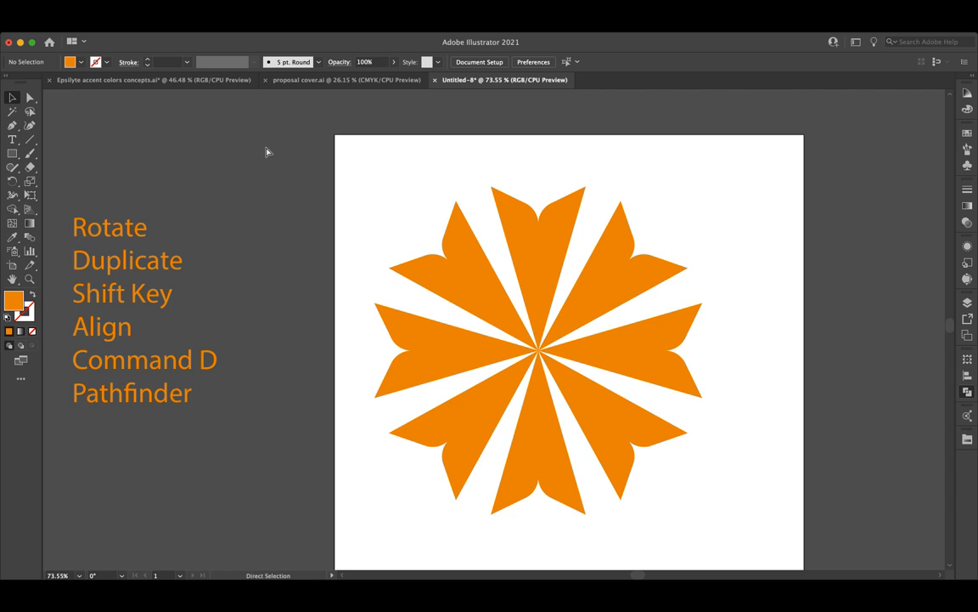
Step: Undo the rotated copies back to the original pair of petals
{"action": "key", "text": "super+z"}
{"action": "key", "text": "super+z"}
{"action": "key", "text": "super+z"}
{"action": "key", "text": "super+z"}
{"action": "key", "text": "super+z"}
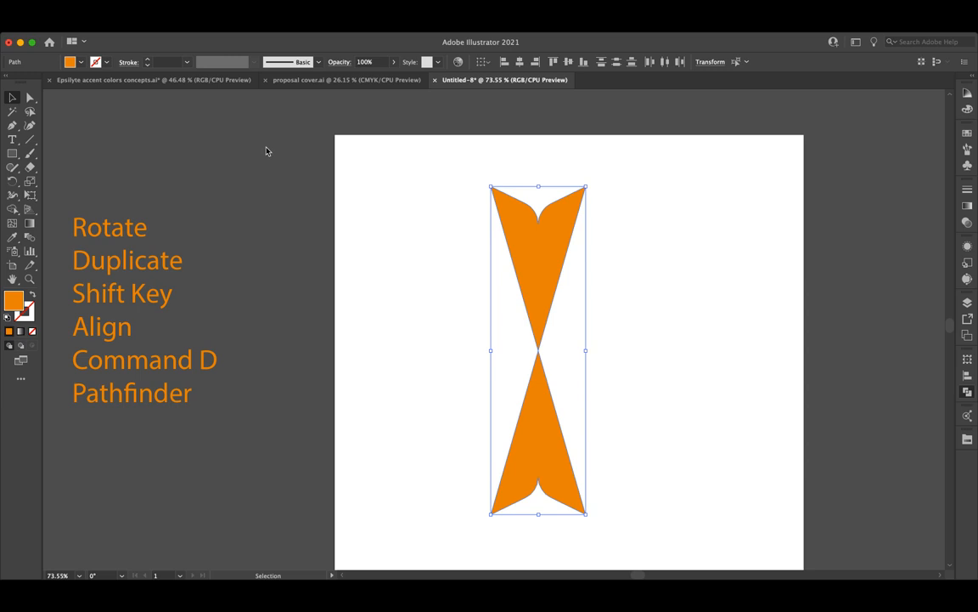
Step: Rotate a copy of the petal pair about 36° around the shared tip and repeat the transformation to complete a ten-petal flower
{"action": "left_click", "coordinate": [13, 182]}
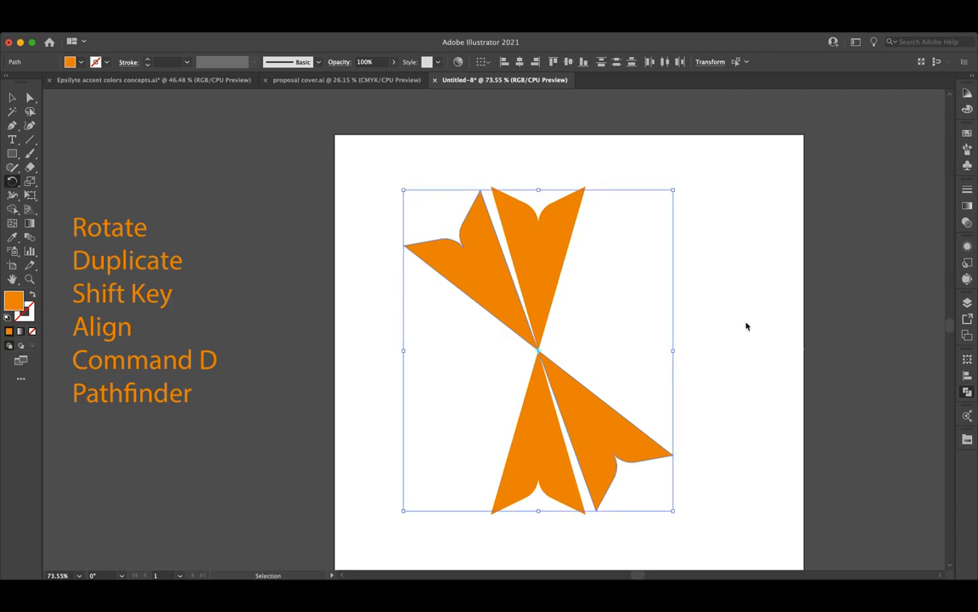
{"action": "key", "text": "super+d"}
{"action": "key", "text": "super+d"}
{"action": "key", "text": "super+d"}
{"action": "key", "text": "super+d"}
{"action": "key", "text": "r"}
{"action": "left_click", "coordinate": [12, 97]}
{"action": "key", "text": "super+a"}
{"action": "left_click", "coordinate": [350, 141]}
{"action": "scroll", "coordinate": [339, 170], "scroll_direction": "down", "scroll_amount": 3}
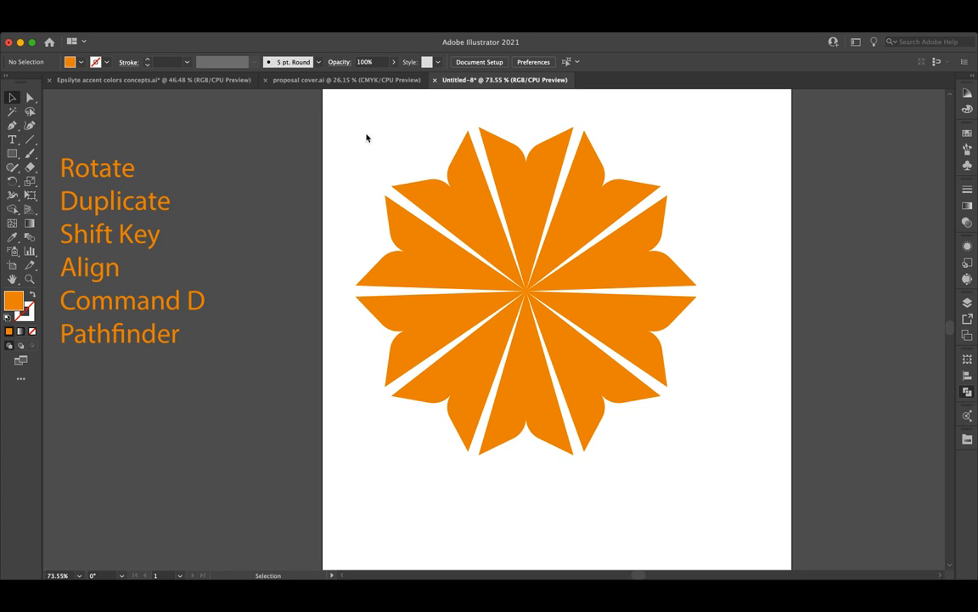
Step: Select all the flower's petals and combine them into one group
{"action": "left_click_drag", "start_coordinate": [367, 138], "coordinate": [711, 468]}
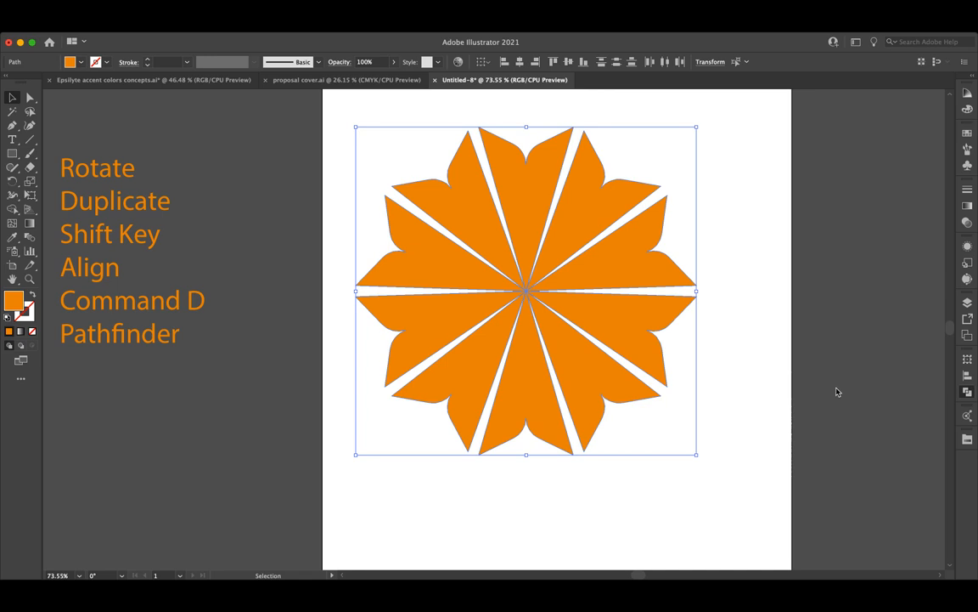
{"action": "key", "text": "super+g"}
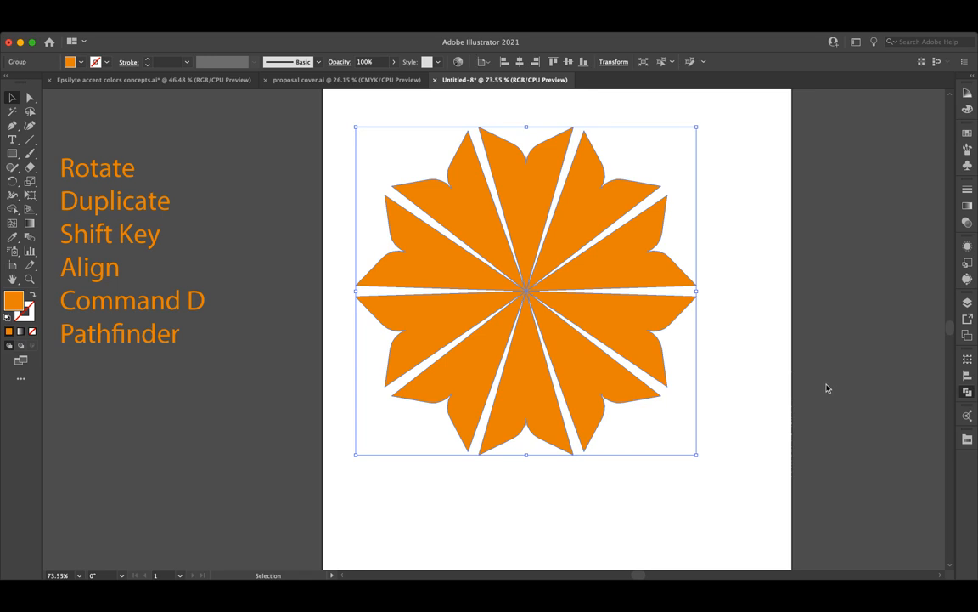
Step: Draw a thin rectangle filling the horizontal gap through the flower's centre, spanning the flower's full width
{"action": "left_click", "coordinate": [743, 457]}
{"action": "left_click", "coordinate": [590, 317]}
{"action": "left_click", "coordinate": [720, 336]}
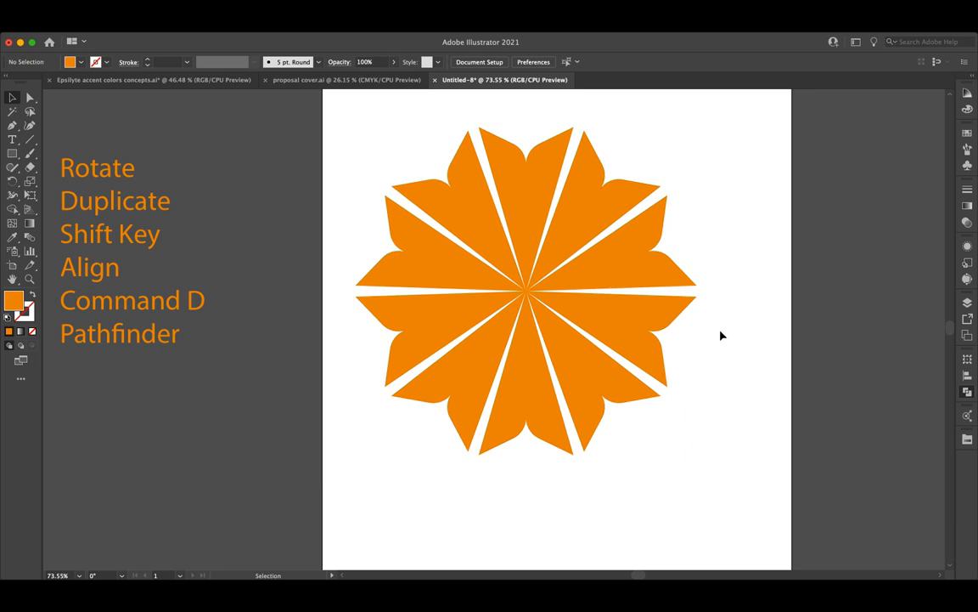
{"action": "left_click", "coordinate": [12, 153]}
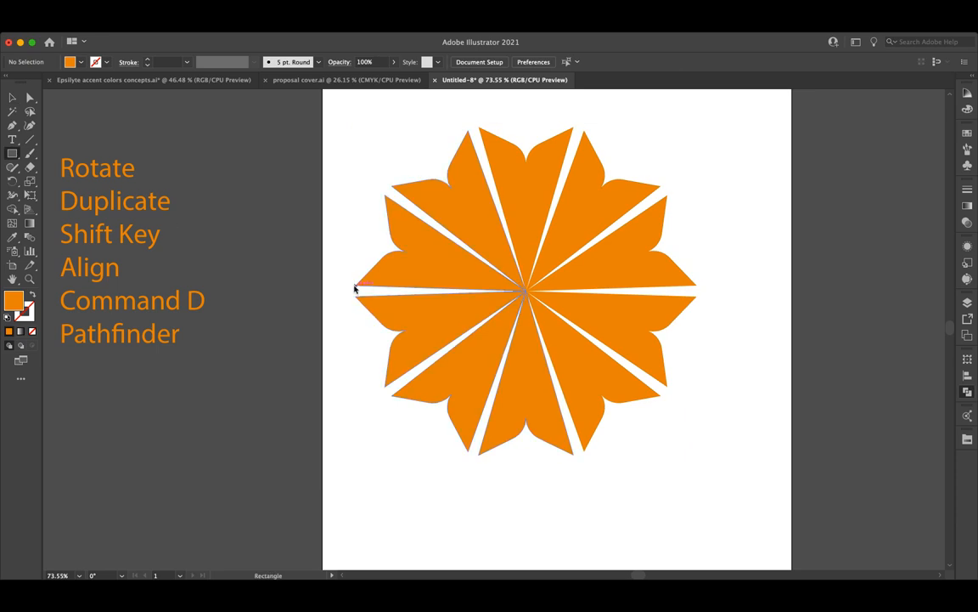
{"action": "left_click_drag", "start_coordinate": [355, 287], "coordinate": [698, 297]}
{"action": "left_click", "coordinate": [12, 97]}
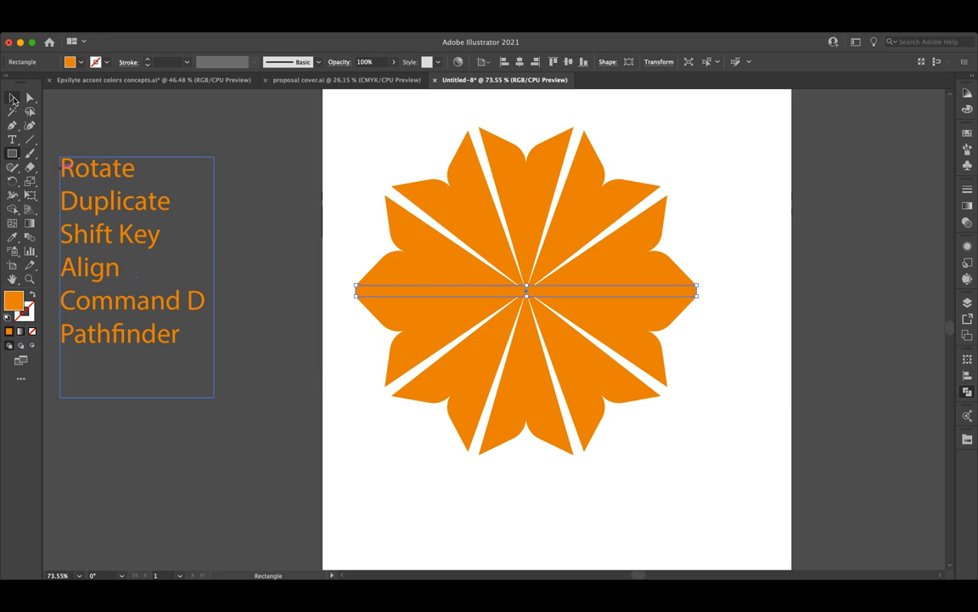
{"action": "left_click", "coordinate": [273, 181]}
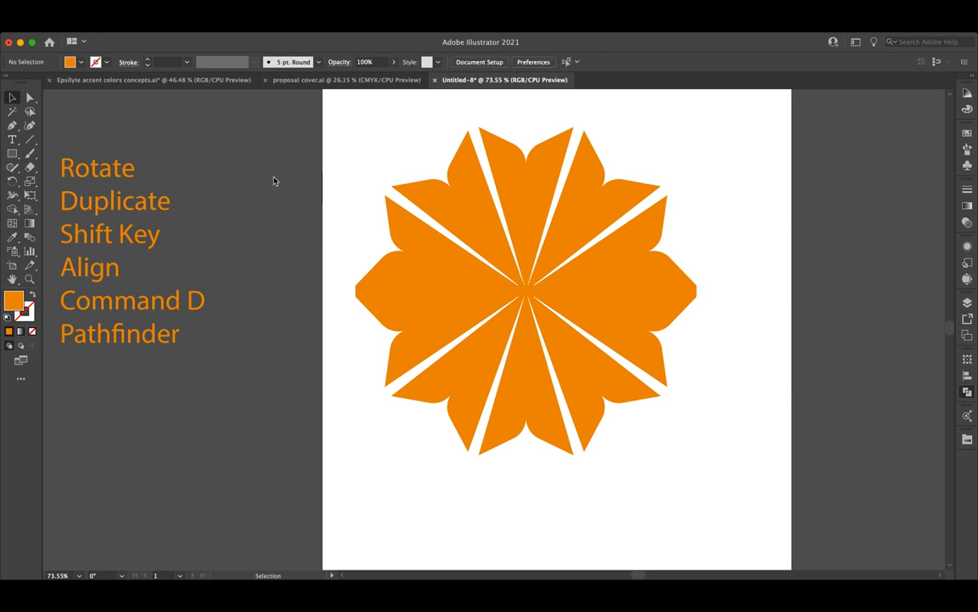
Step: Rotate a copy of the thin rectangle about 36° around the flower's centre and repeat the transformation to fill all remaining gaps
{"action": "left_click", "coordinate": [675, 294]}
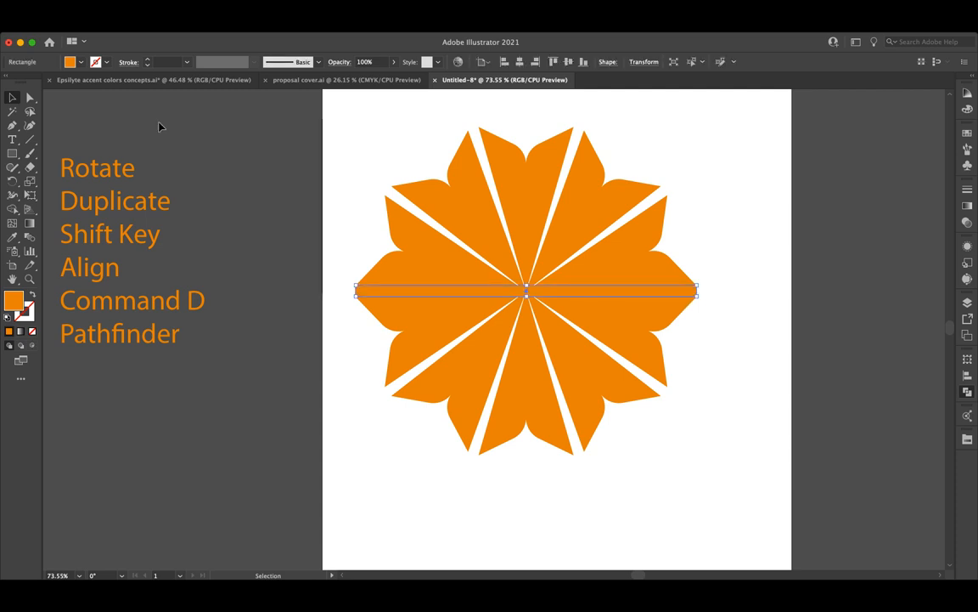
{"action": "left_click", "coordinate": [12, 181]}
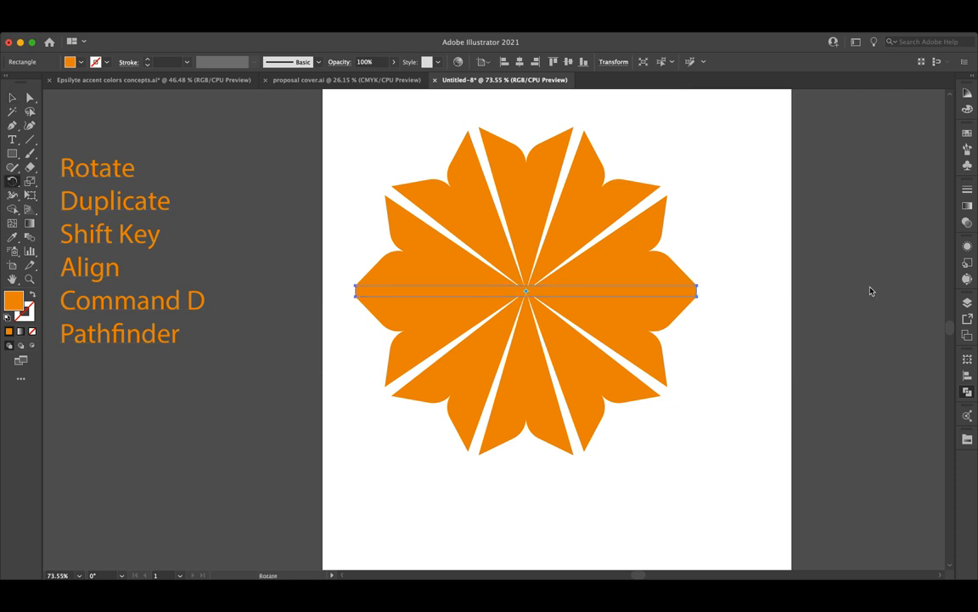
{"action": "key", "text": "super+d"}
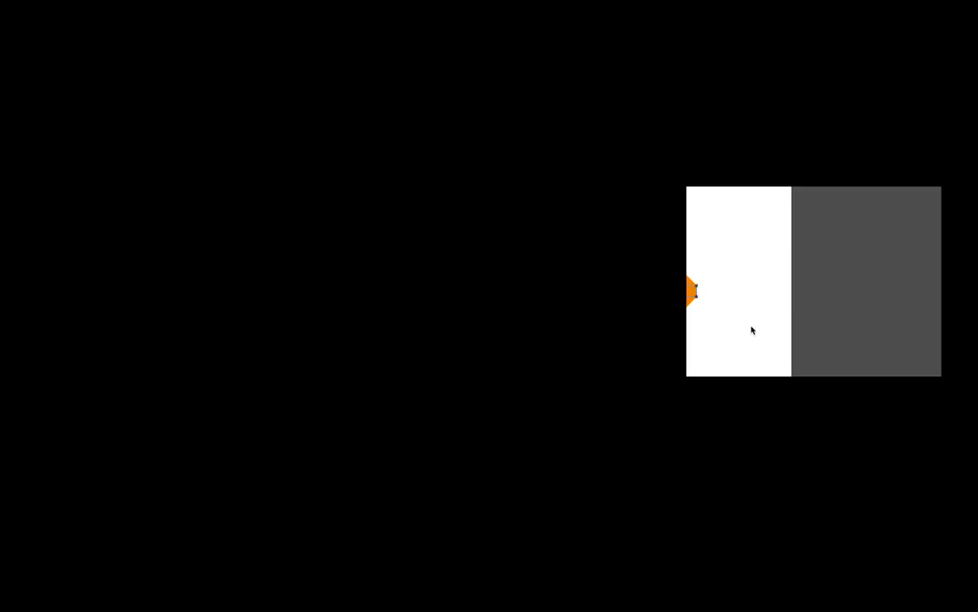
{"action": "key", "text": "super+z"}
{"action": "key", "text": "super+z"}
{"action": "key", "text": "super+z"}
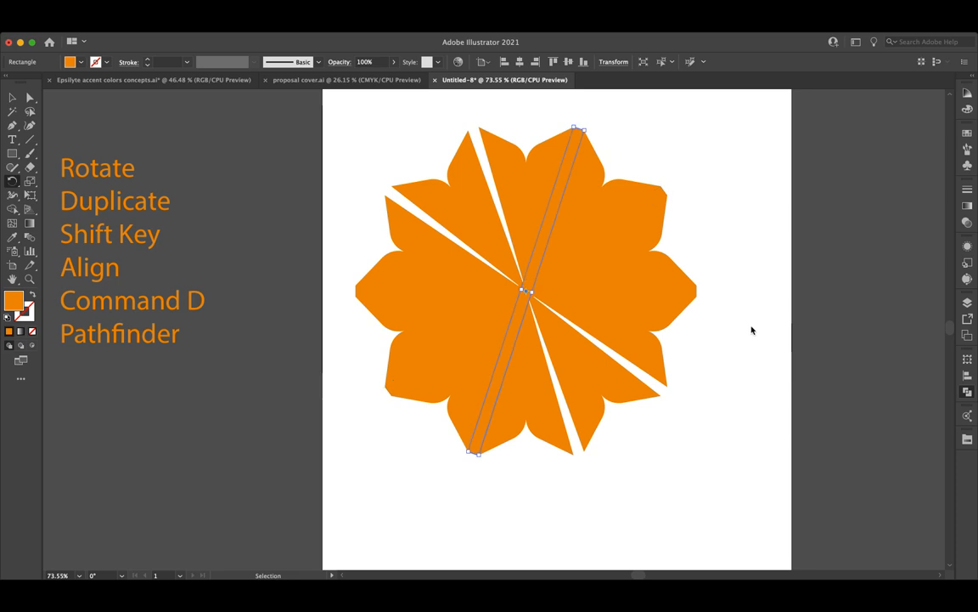
{"action": "left_click", "coordinate": [13, 97]}
{"action": "left_click", "coordinate": [354, 173]}
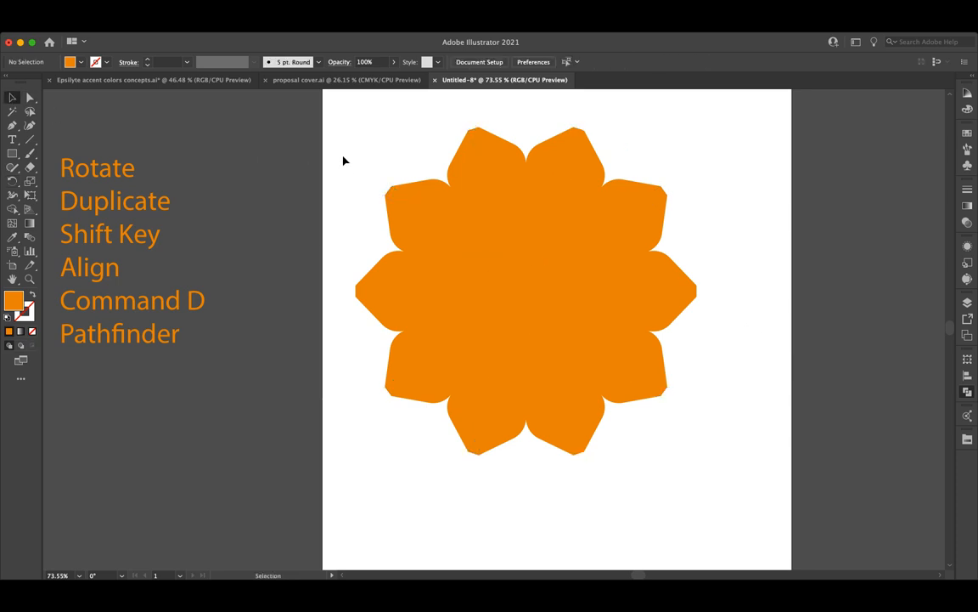
Step: Select all the petals and thin rectangles and unite them into a single flower shape with Pathfinder
{"action": "left_click_drag", "start_coordinate": [334, 130], "coordinate": [761, 510]}
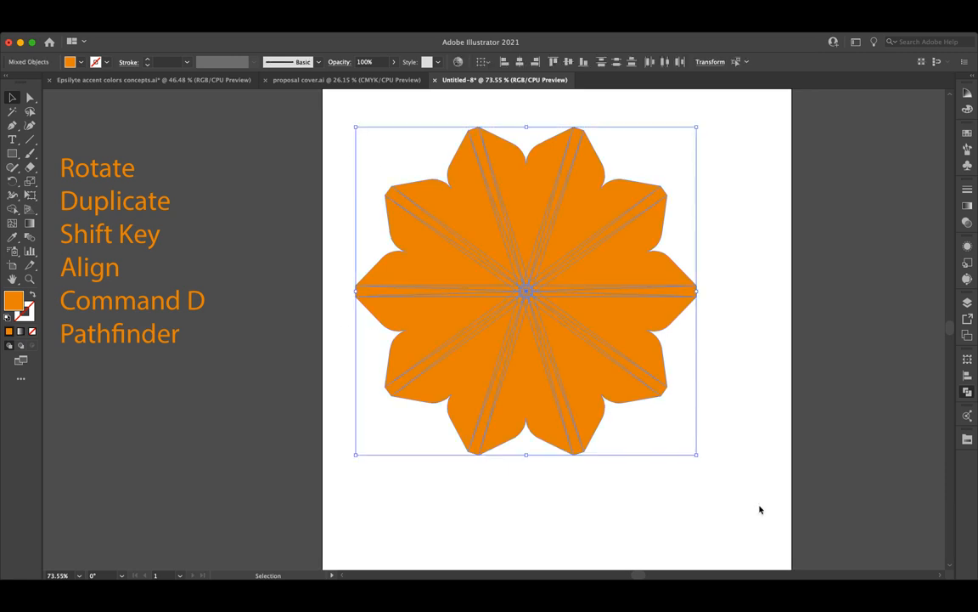
{"action": "left_click", "coordinate": [829, 389]}
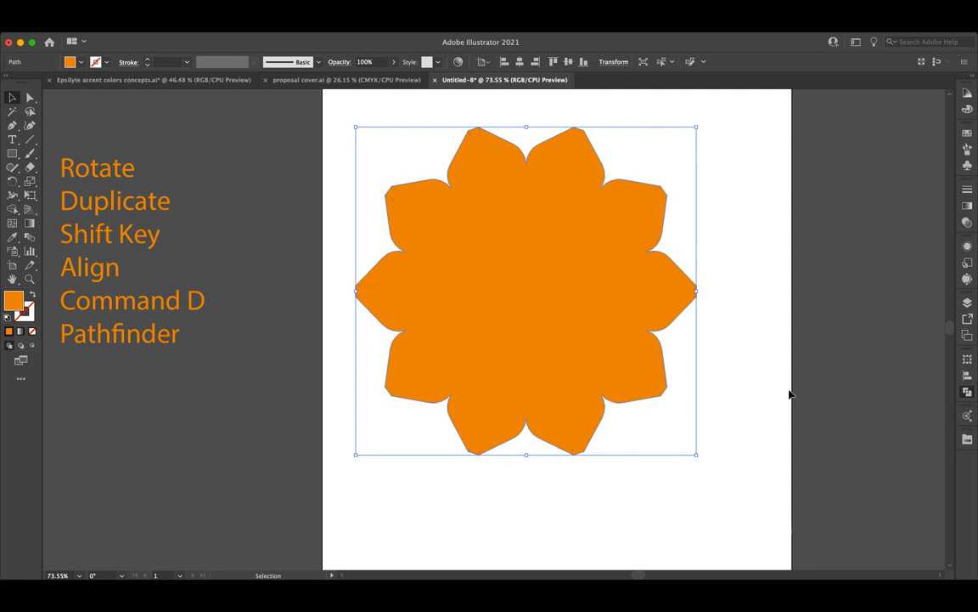
{"action": "left_click", "coordinate": [762, 395]}
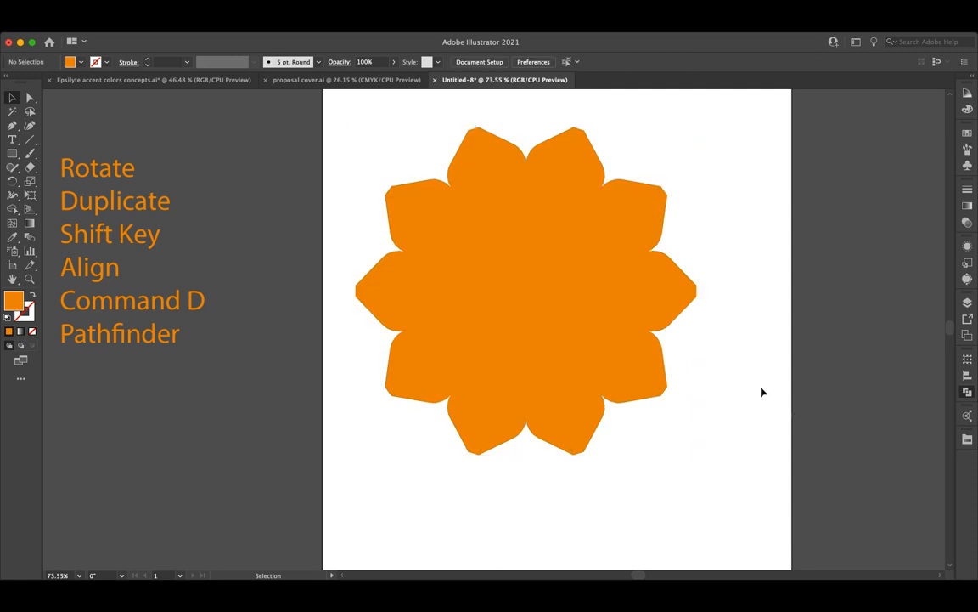
Step: Undo the unite and exclude the overlapping areas of the petals and rectangles instead
{"action": "key", "text": "super+z"}
{"action": "key", "text": "super+z"}
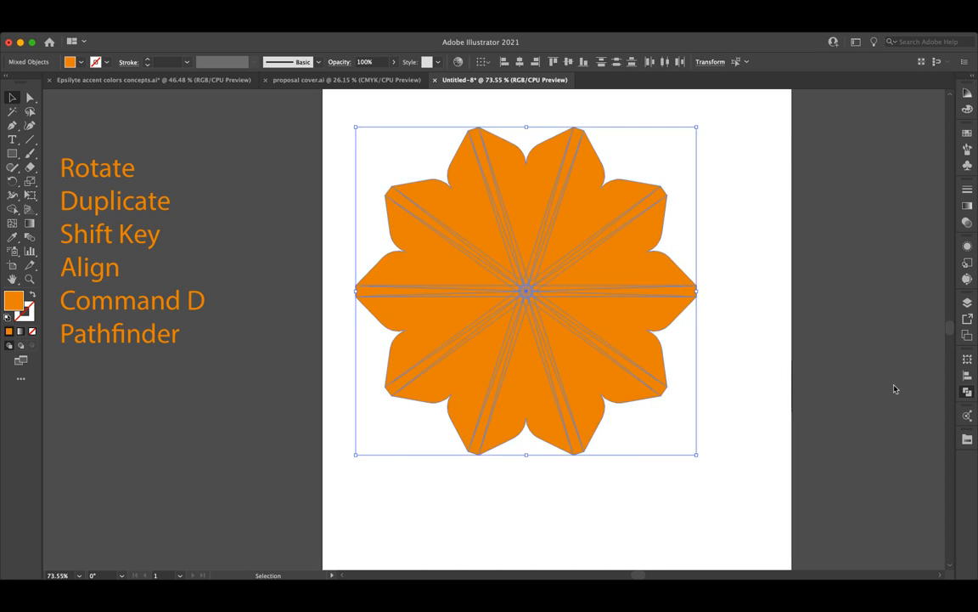
{"action": "key", "text": "super+shift+z"}
{"action": "left_click", "coordinate": [760, 457]}
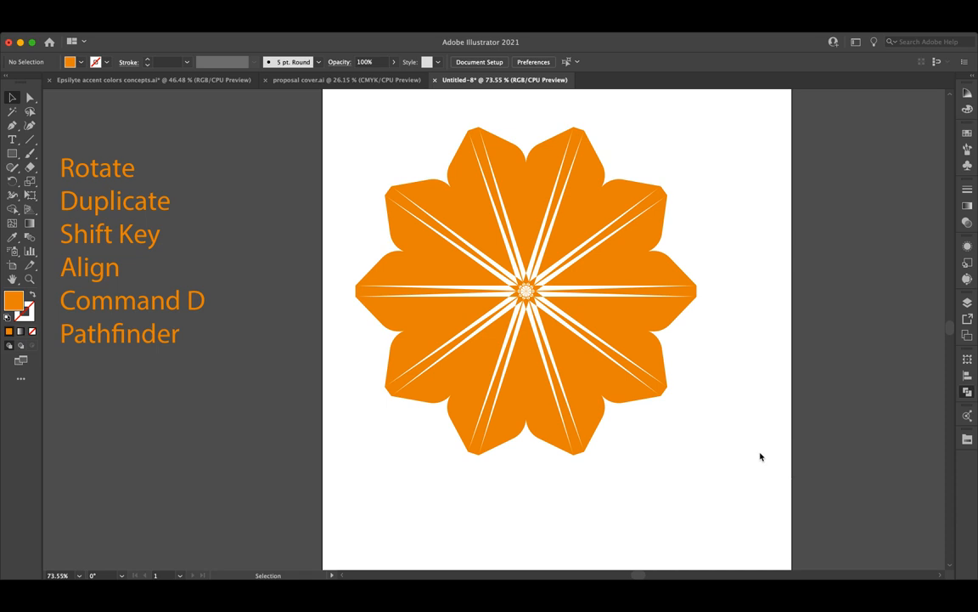
Step: Undo the exclusion and exclude the overlaps between all the petals and rectangles again, keeping the result as one group
{"action": "key", "text": "super+z"}
{"action": "key", "text": "super+z"}
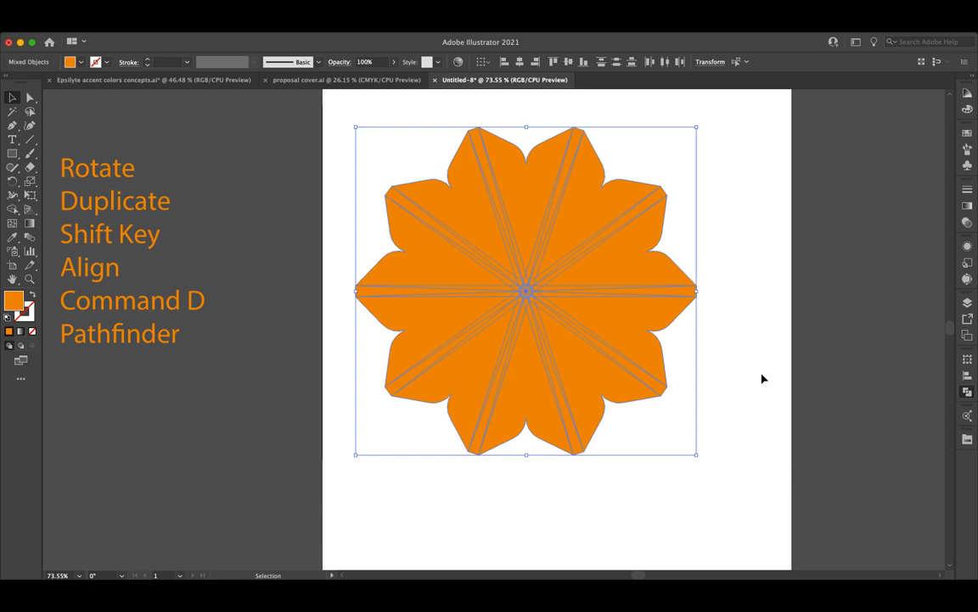
{"action": "key", "text": "super+g"}
{"action": "left_click", "coordinate": [772, 428]}
Step: Isolate the flower group and delete all the outer petal and strip pieces, leaving only the small central star pattern
{"action": "double_click", "coordinate": [635, 343]}
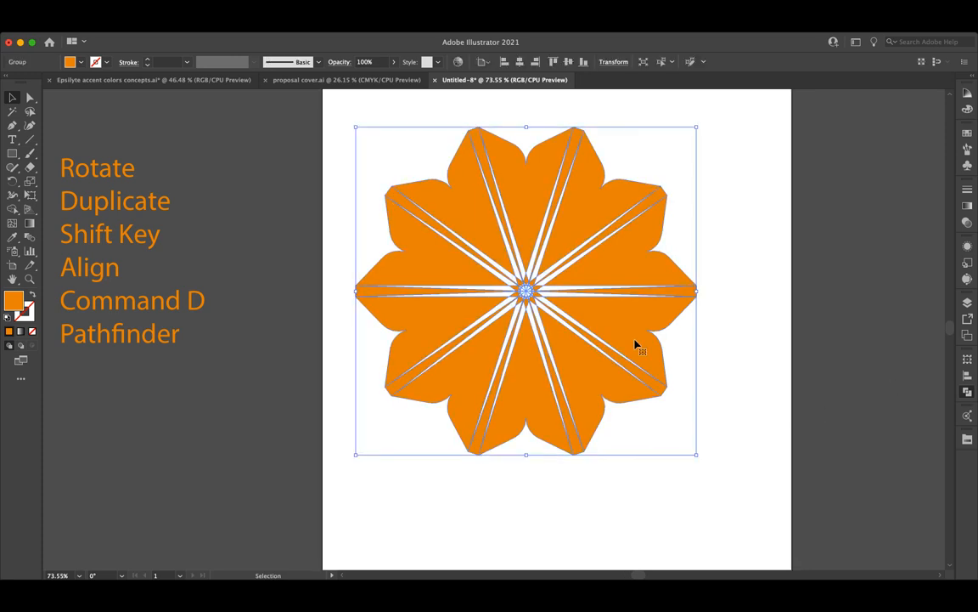
{"action": "left_click", "coordinate": [636, 343]}
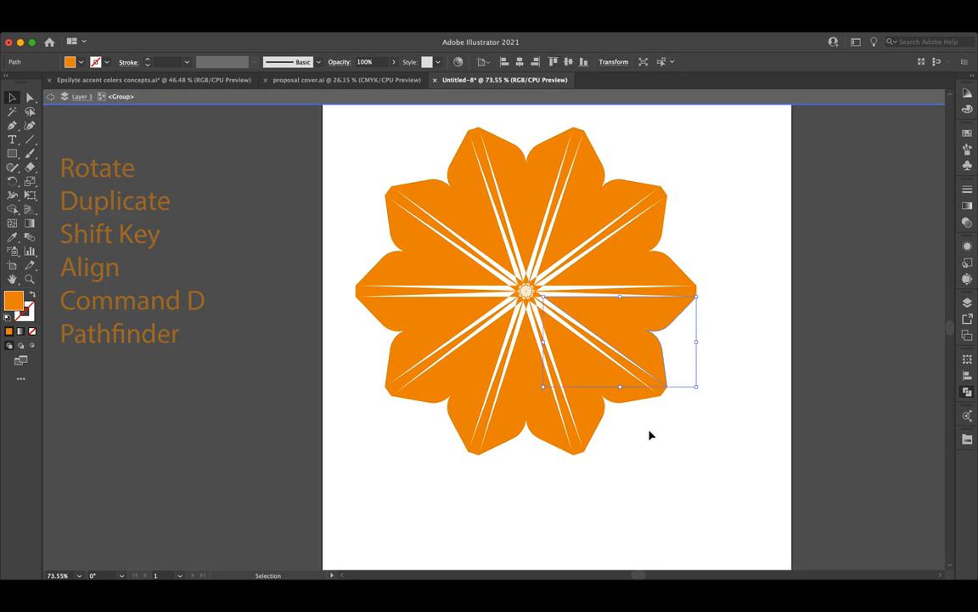
{"action": "mouse_move", "coordinate": [671, 451]}
{"action": "left_mouse_down"}
{"action": "mouse_move", "coordinate": [597, 180]}
{"action": "mouse_move", "coordinate": [619, 170]}
{"action": "left_mouse_up"}
{"action": "left_click", "coordinate": [557, 164]}
{"action": "key", "text": "Delete"}
{"action": "left_click_drag", "start_coordinate": [343, 116], "coordinate": [569, 170]}
{"action": "key", "text": "Delete"}
{"action": "left_click_drag", "start_coordinate": [397, 145], "coordinate": [398, 384]}
{"action": "key", "text": "Delete"}
{"action": "left_click_drag", "start_coordinate": [343, 352], "coordinate": [473, 421]}
{"action": "key", "text": "Delete"}
{"action": "left_click_drag", "start_coordinate": [626, 479], "coordinate": [398, 426]}
{"action": "key", "text": "Delete"}
Step: Scale up the central star pattern to nearly the size of the former flower and exit isolation
{"action": "left_click_drag", "start_coordinate": [473, 263], "coordinate": [590, 333]}
{"action": "left_click_drag", "start_coordinate": [549, 293], "coordinate": [677, 292]}
{"action": "left_click", "coordinate": [744, 396]}
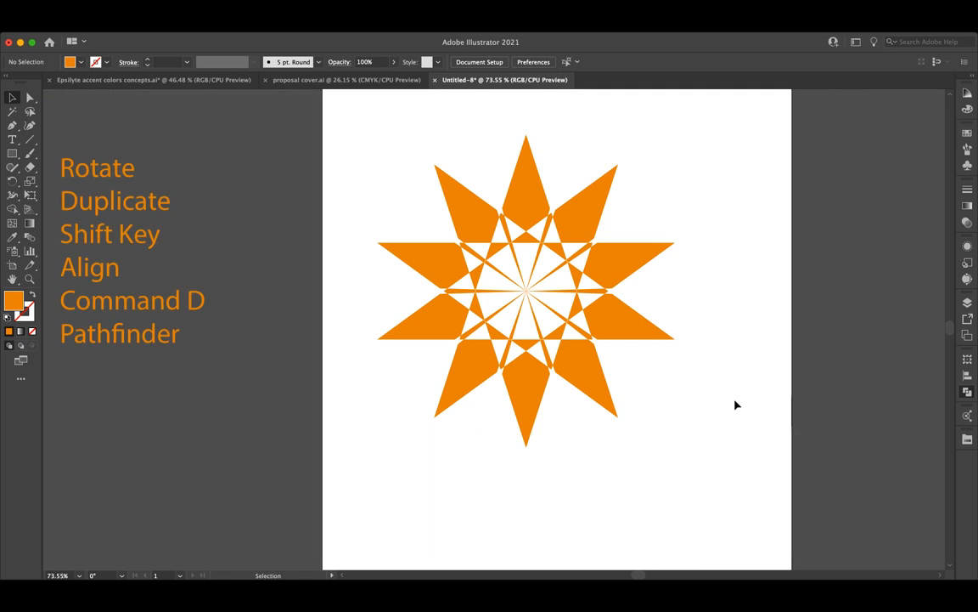
{"action": "scroll", "coordinate": [599, 390], "scroll_direction": "left", "scroll_amount": 5}
{"action": "scroll", "coordinate": [599, 390], "scroll_direction": "right", "scroll_amount": 1}
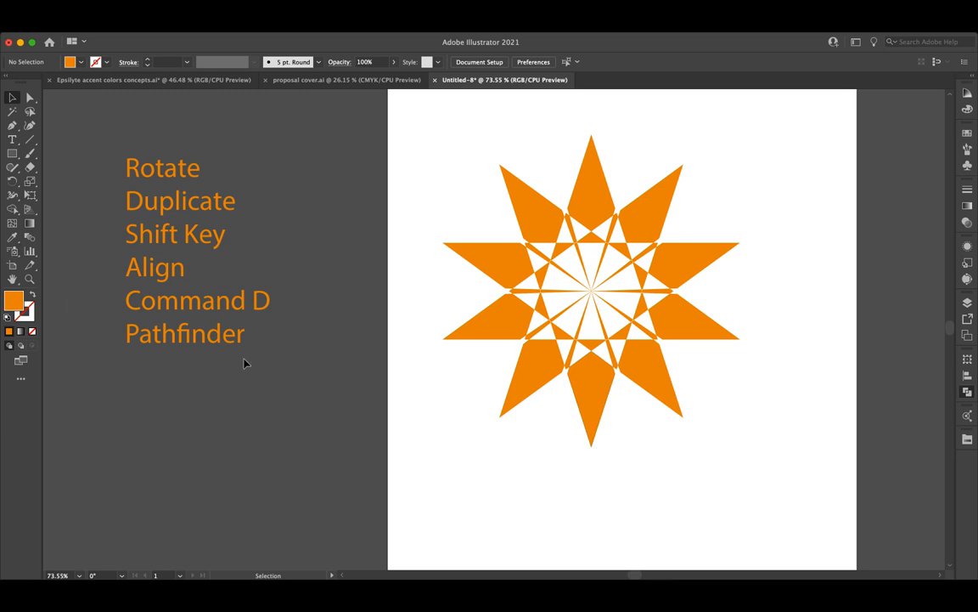
{"action": "left_click", "coordinate": [13, 194]}
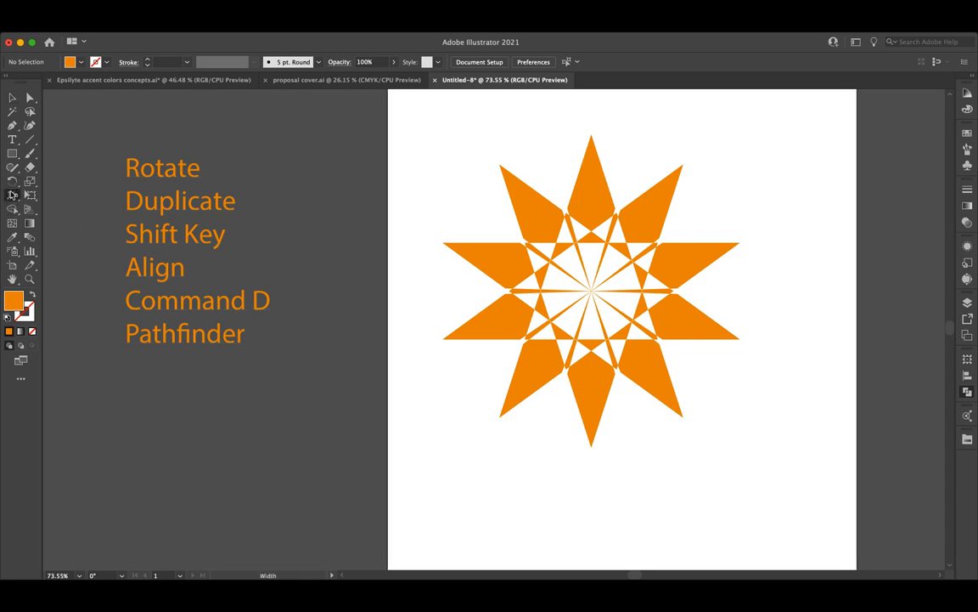
{"action": "left_click", "coordinate": [12, 181]}
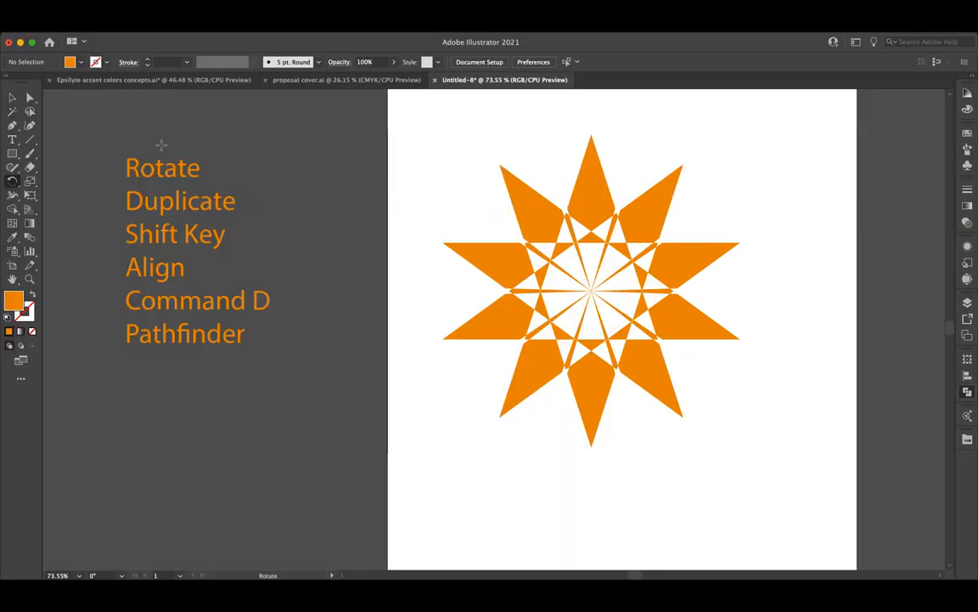
{"action": "left_click", "coordinate": [30, 153]}
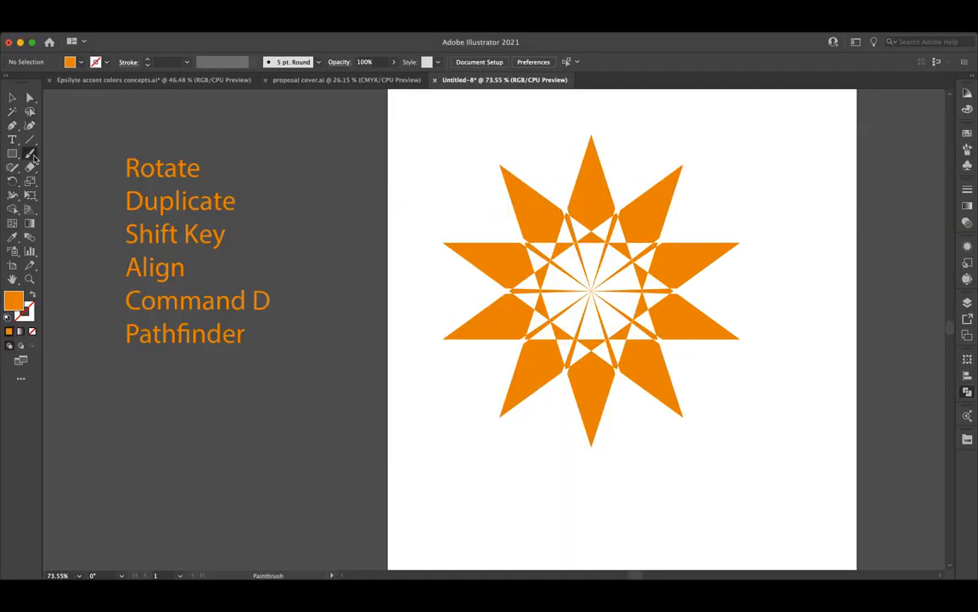